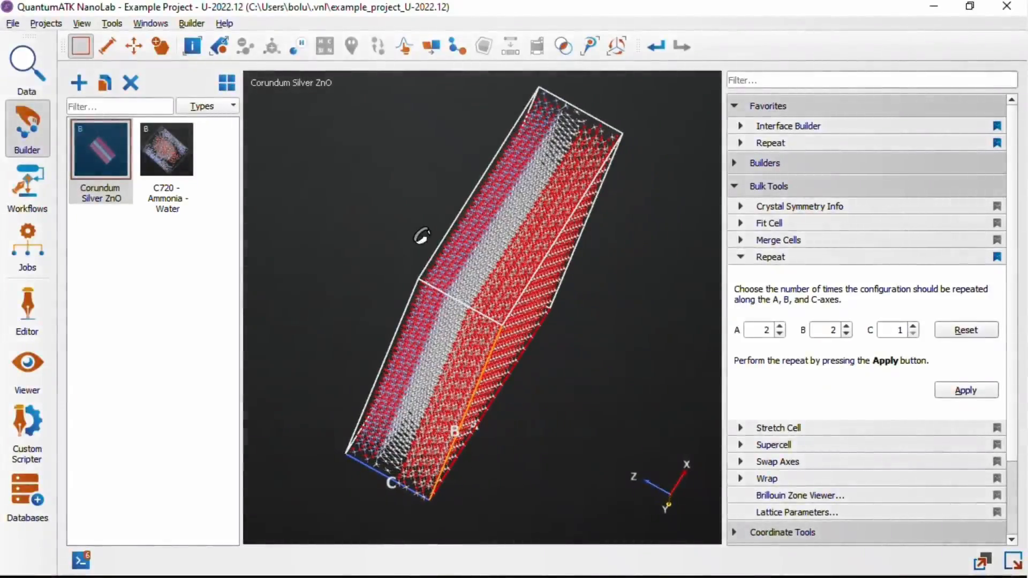
{"action": "left_click_drag", "start_coordinate": [481, 300], "coordinate": [618, 385]}
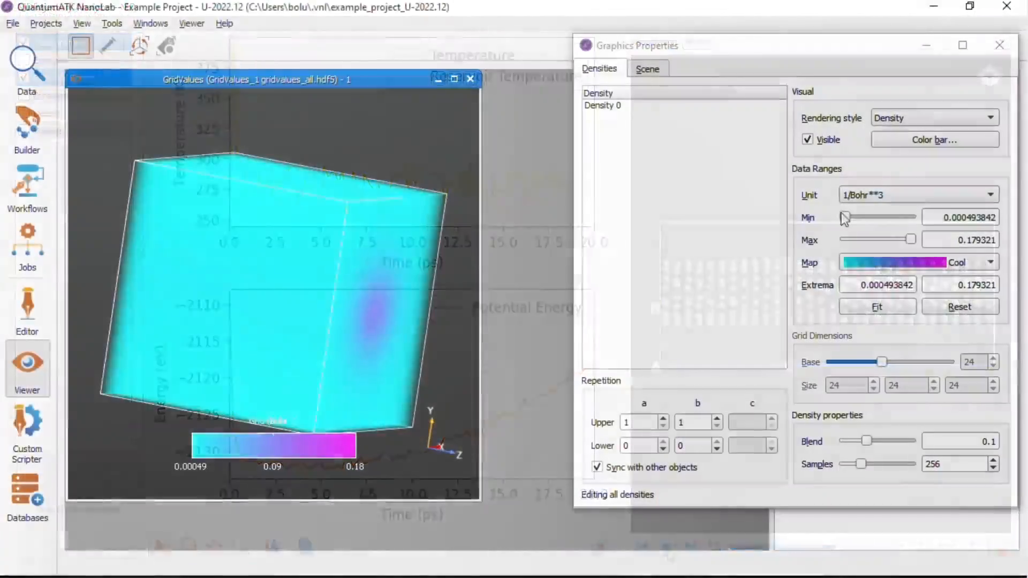
{"action": "left_click_drag", "start_coordinate": [843, 213], "coordinate": [879, 207]}
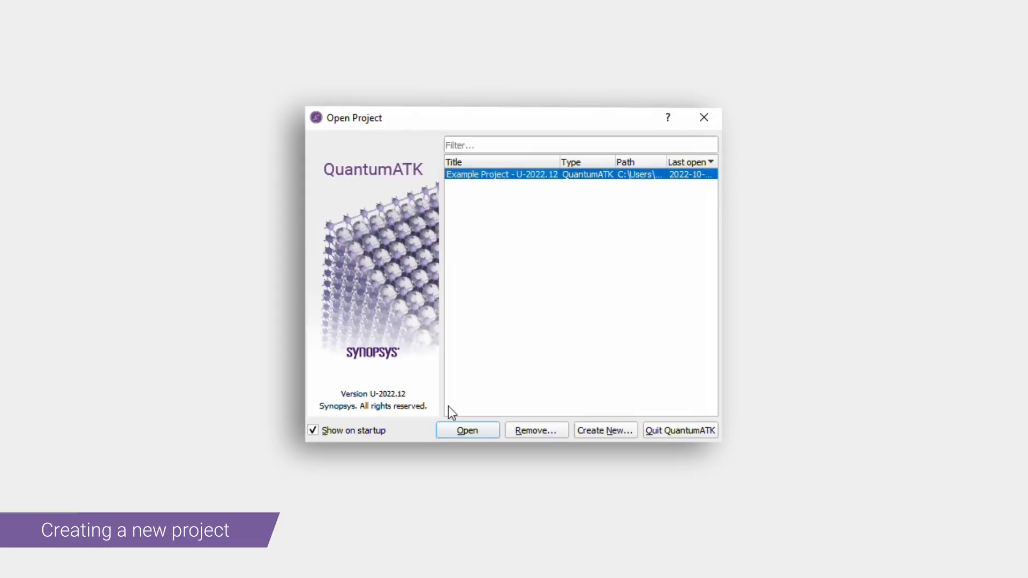
Start a new project and create a folder named SiC_tutorial inside Projects to hold it
{"action": "left_click", "coordinate": [612, 430]}
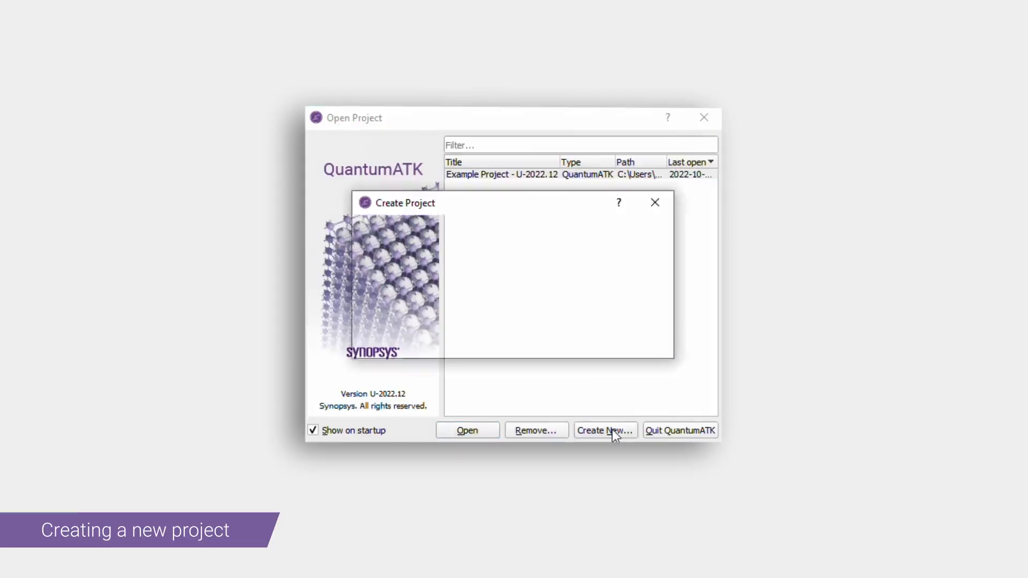
{"action": "left_click", "coordinate": [655, 257]}
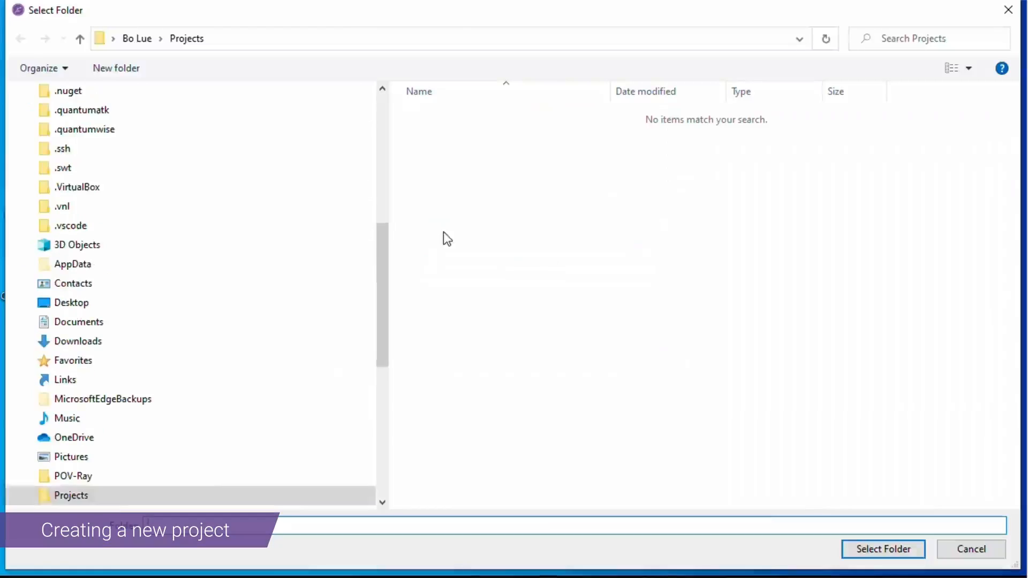
{"action": "right_click", "coordinate": [454, 201]}
{"action": "mouse_move", "coordinate": [418, 458]}
{"action": "left_click", "coordinate": [551, 300]}
{"action": "type", "text": "SiC_tutorial"}
{"action": "key", "text": "Return"}
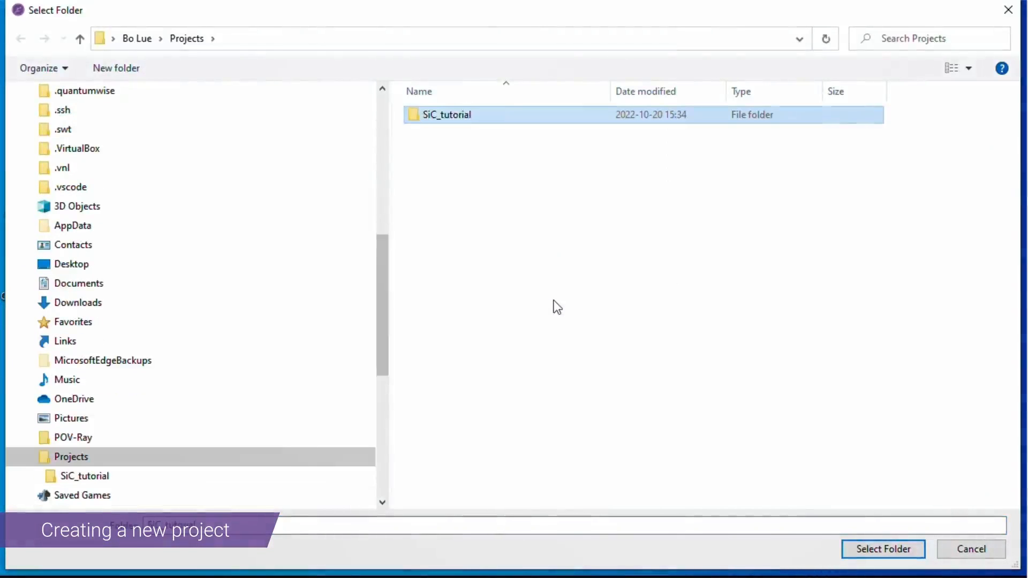
Use the SiC_tutorial folder for the new QuantumATK project, create the project and open it
{"action": "left_click", "coordinate": [864, 551]}
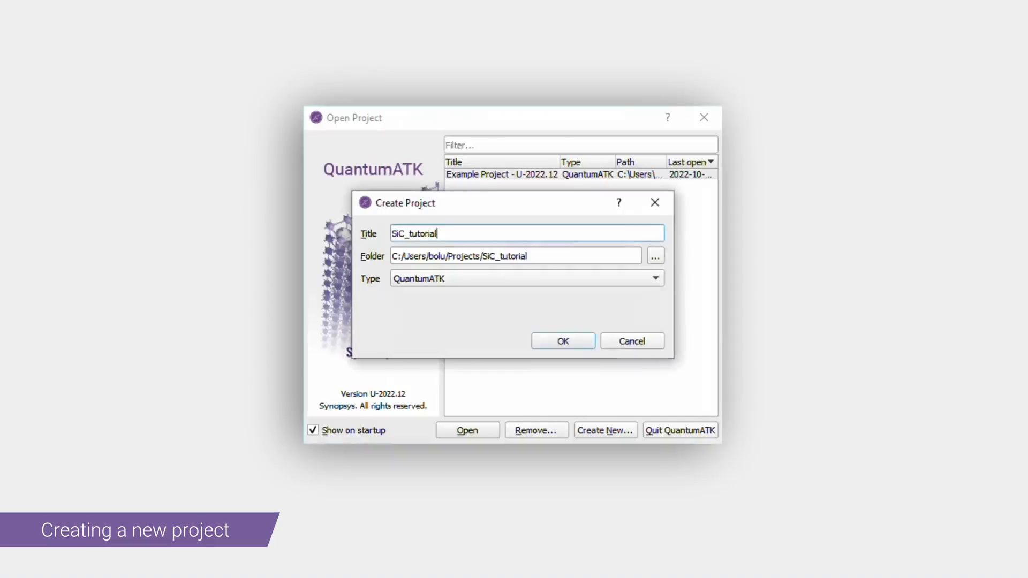
{"action": "left_click", "coordinate": [578, 346]}
{"action": "left_click", "coordinate": [476, 431]}
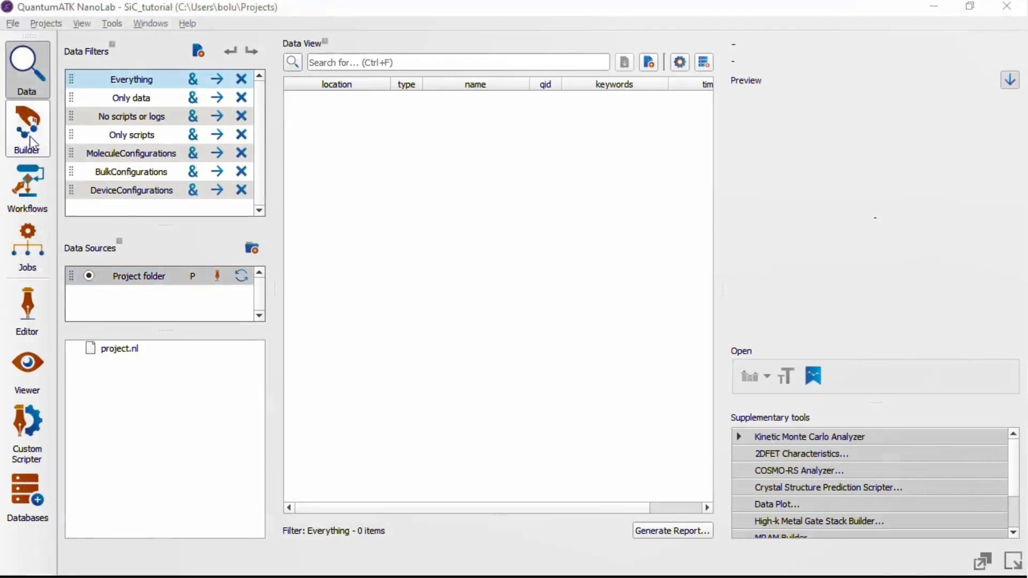
Open the crystal database from the Builder as the source for a new structure
{"action": "left_click", "coordinate": [28, 131]}
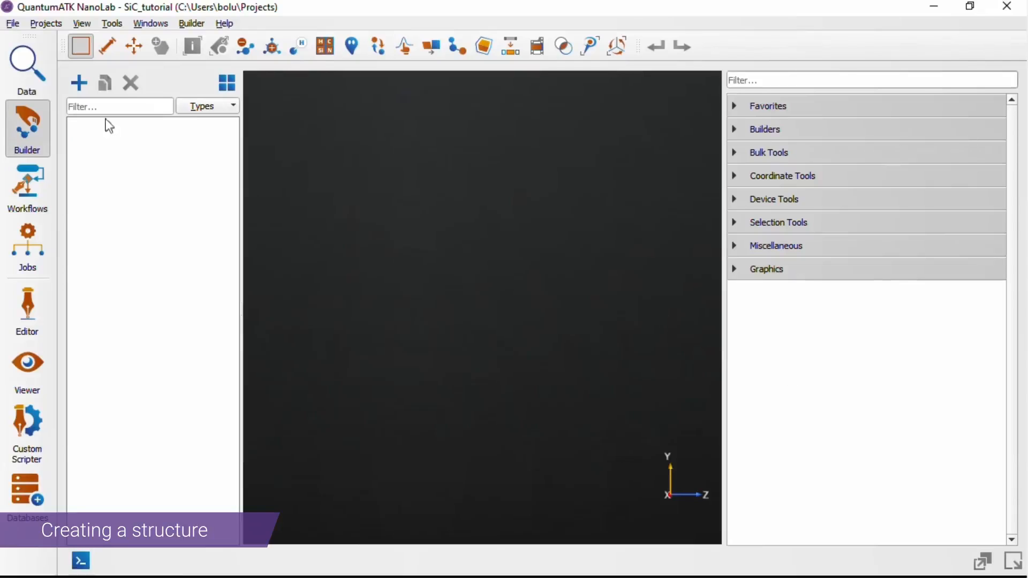
{"action": "left_click", "coordinate": [68, 88]}
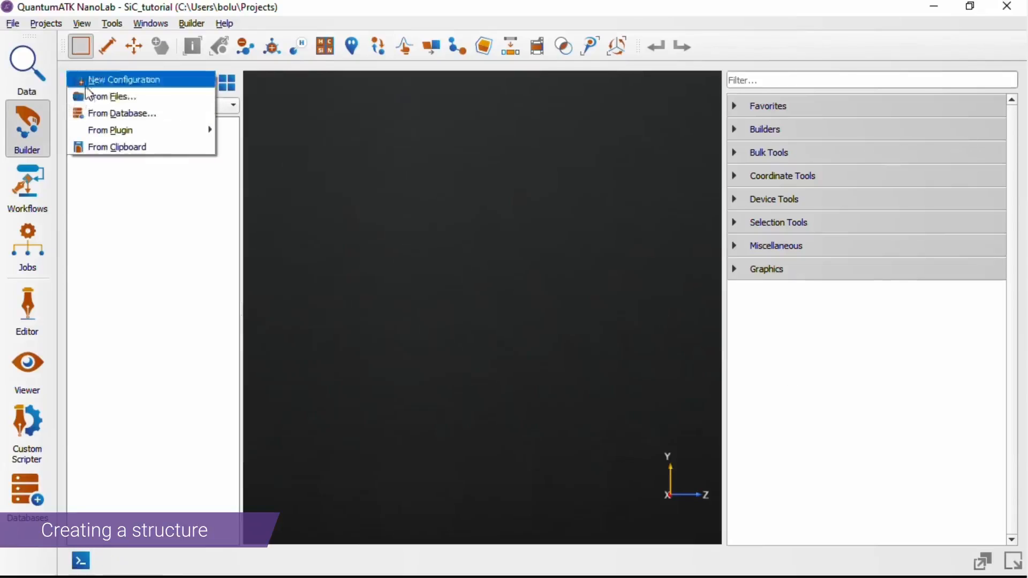
{"action": "left_click", "coordinate": [141, 115]}
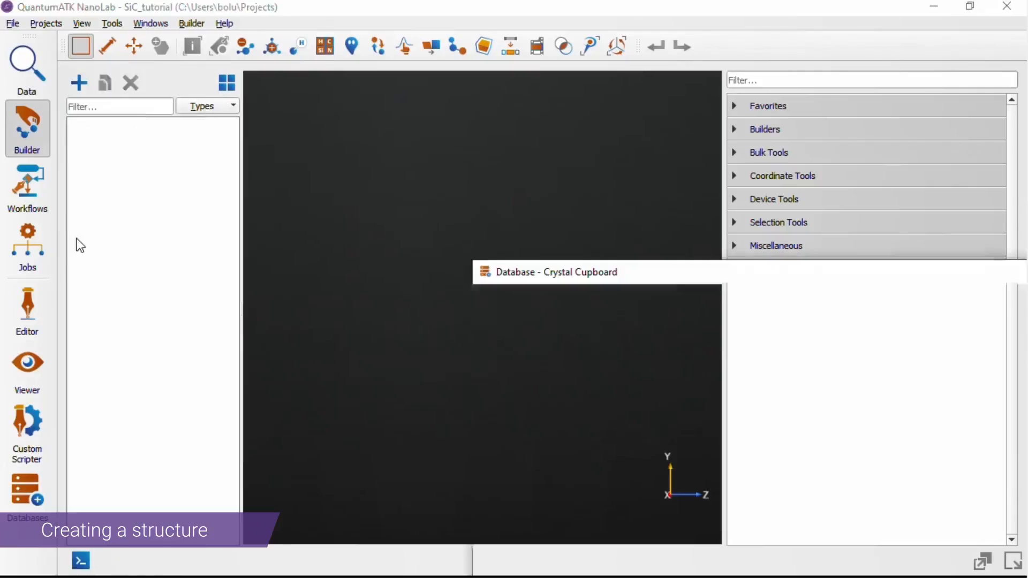
{"action": "left_click_drag", "start_coordinate": [605, 275], "coordinate": [296, 66]}
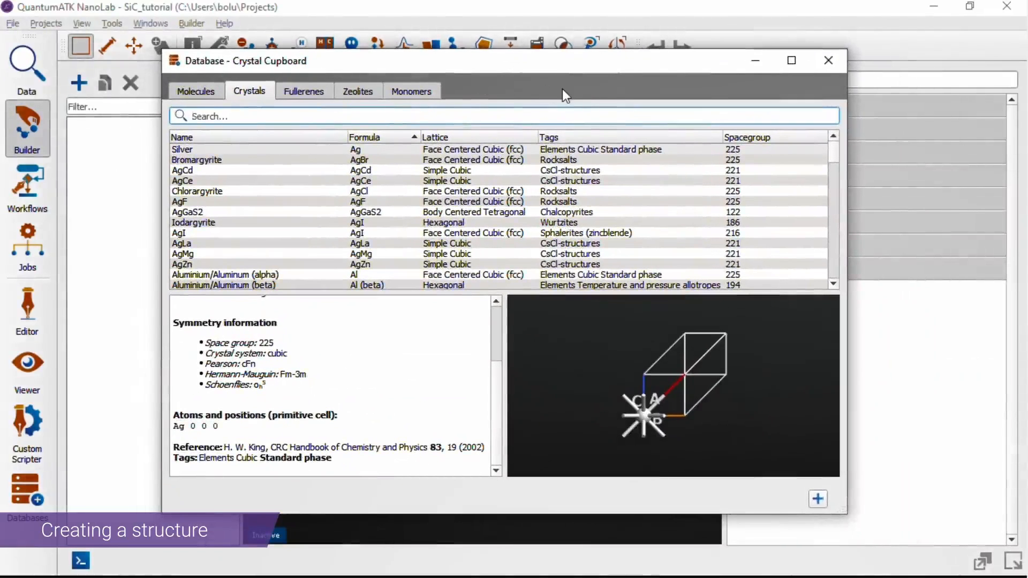
Search the crystals for SiC and add the face centered cubic (zincblende) SiC structure to the Builder
{"action": "left_click", "coordinate": [237, 114]}
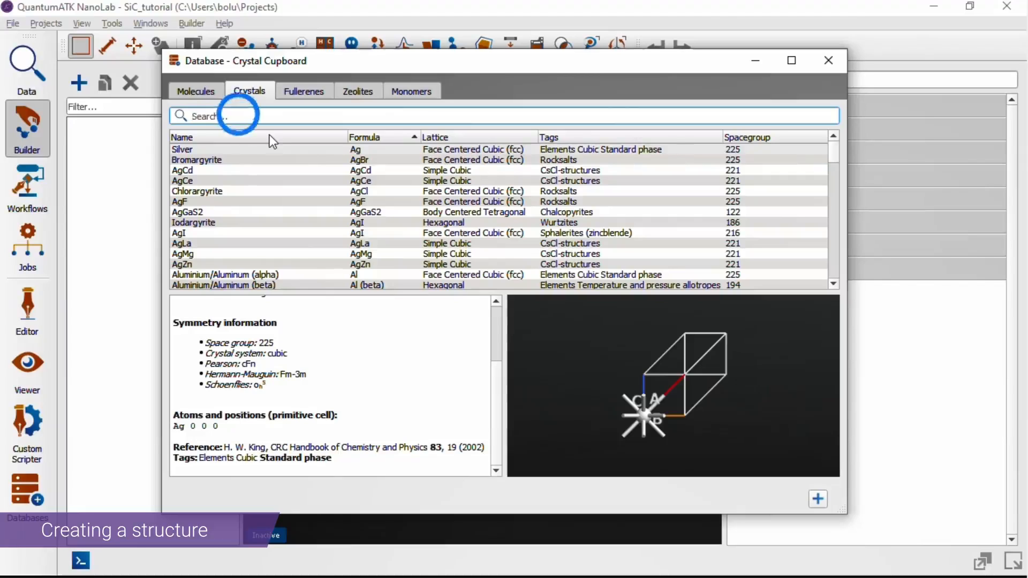
{"action": "type", "text": "SiC"}
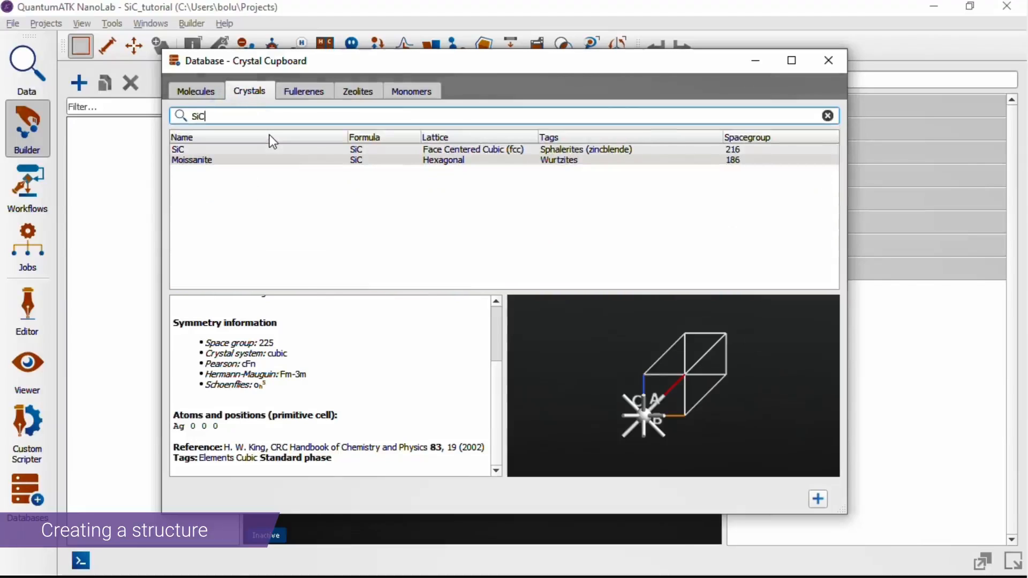
{"action": "left_click", "coordinate": [325, 151]}
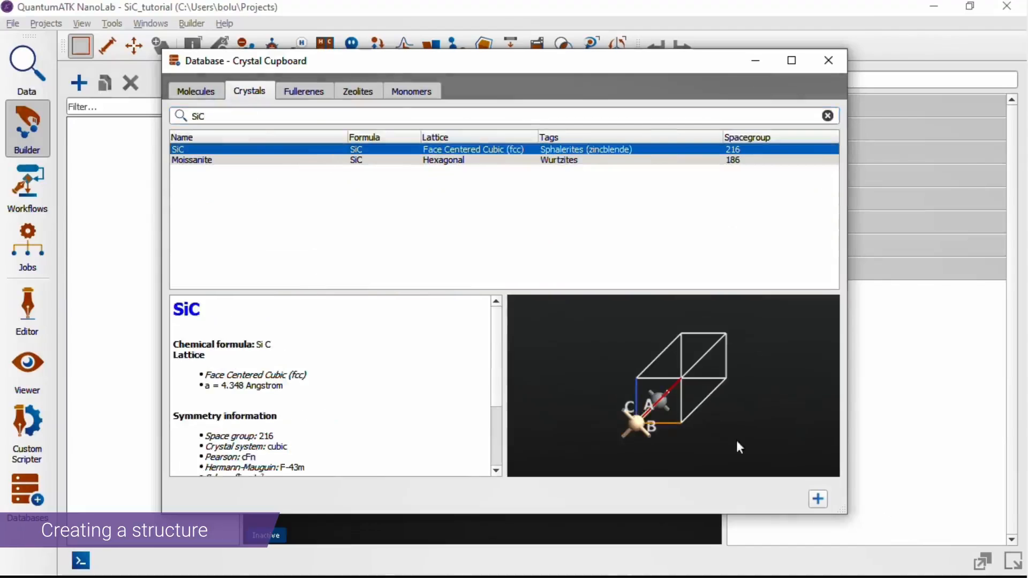
{"action": "left_click", "coordinate": [821, 502]}
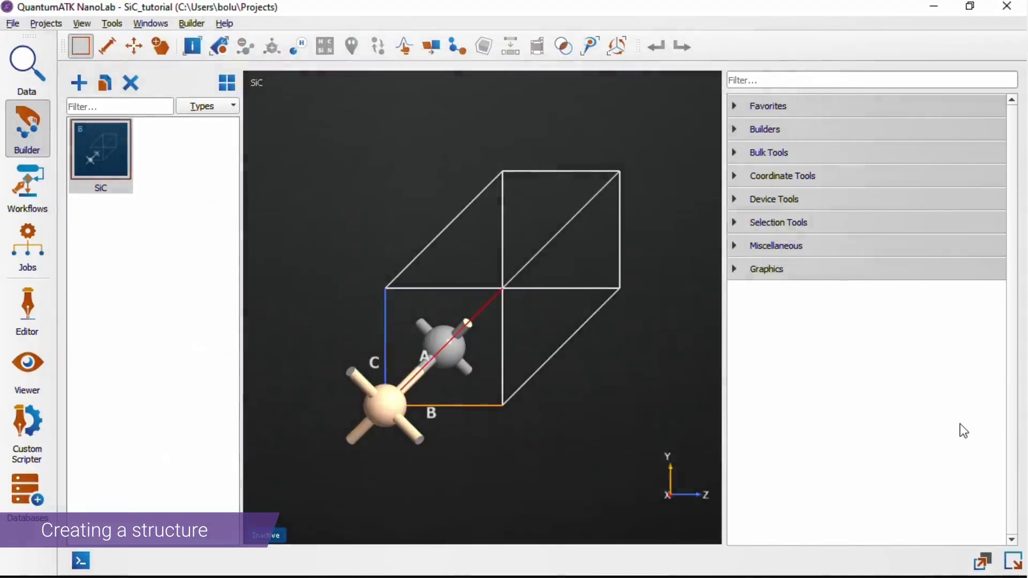
Send the SiC structure from the Builder to the Workflow Builder
{"action": "left_click_drag", "start_coordinate": [679, 396], "coordinate": [616, 358]}
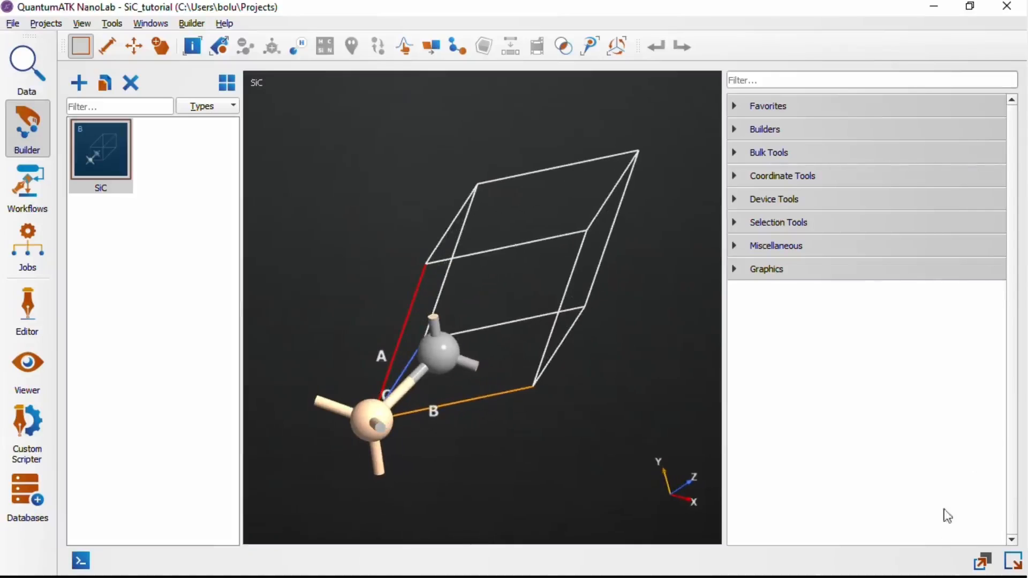
{"action": "left_click", "coordinate": [982, 561]}
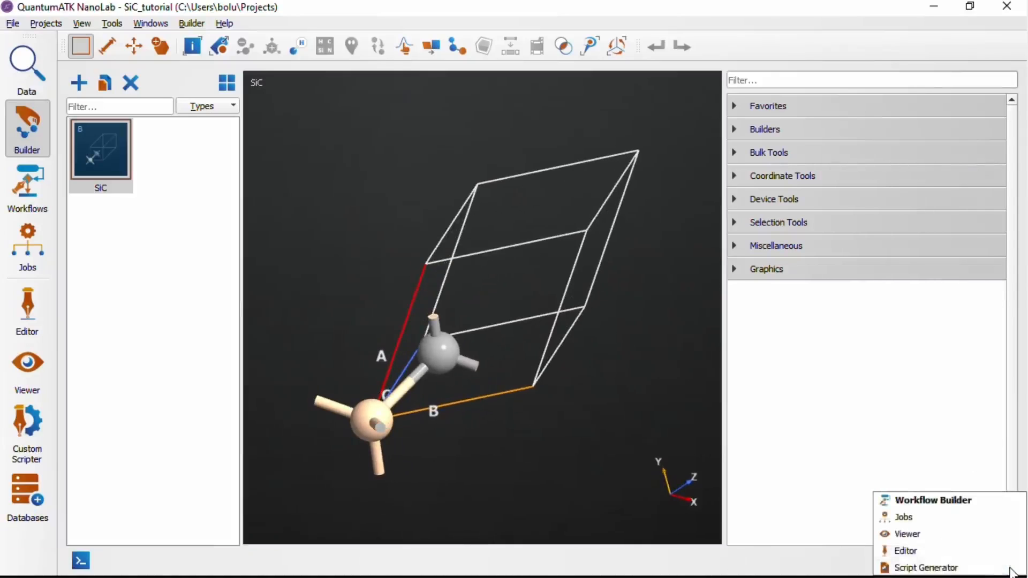
{"action": "left_click", "coordinate": [972, 499]}
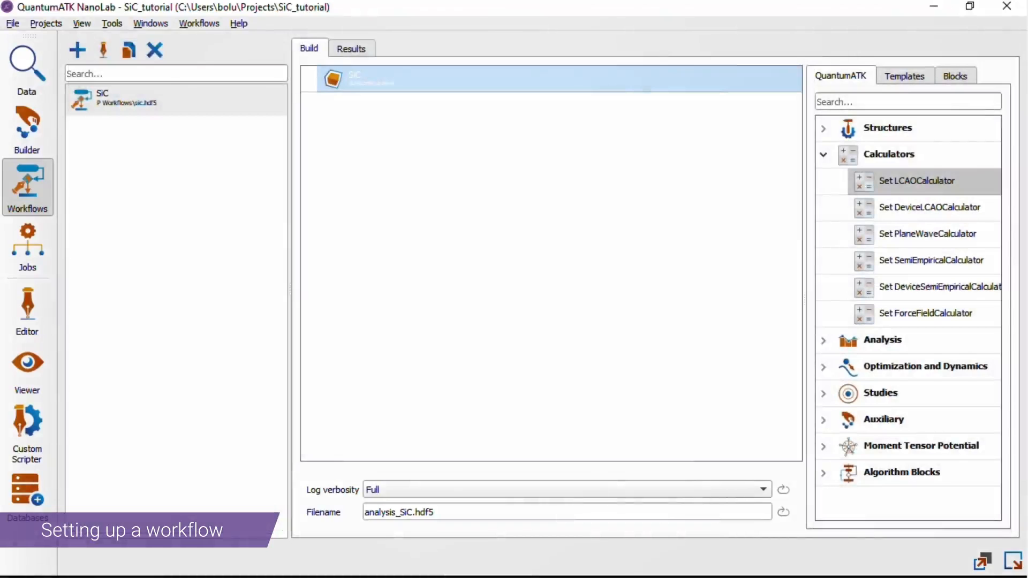
Add a Set LCAOCalculator block below the SiC configuration and check its main parameters without changing them
{"action": "left_click", "coordinate": [891, 181]}
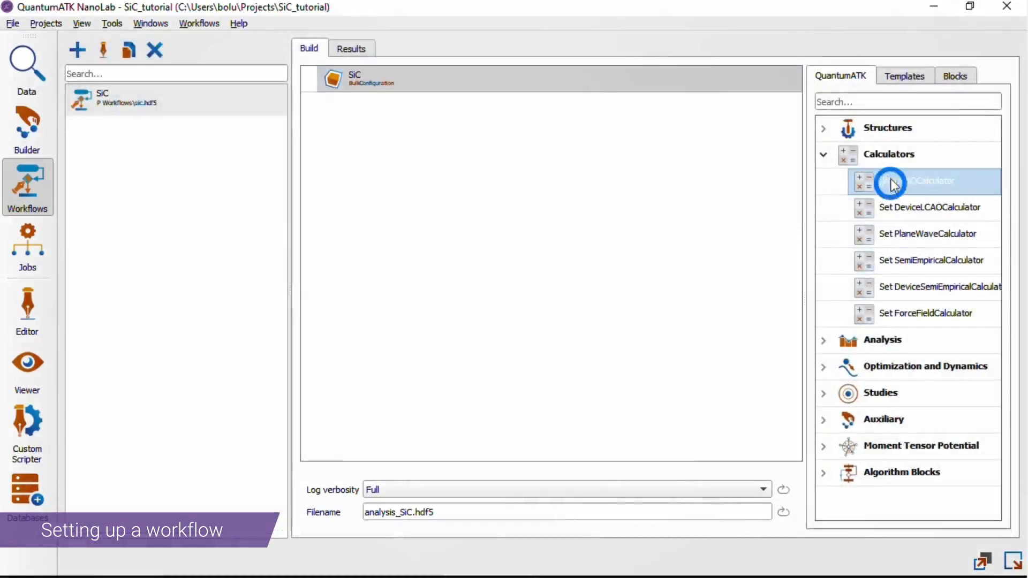
{"action": "left_click_drag", "start_coordinate": [931, 179], "coordinate": [586, 146]}
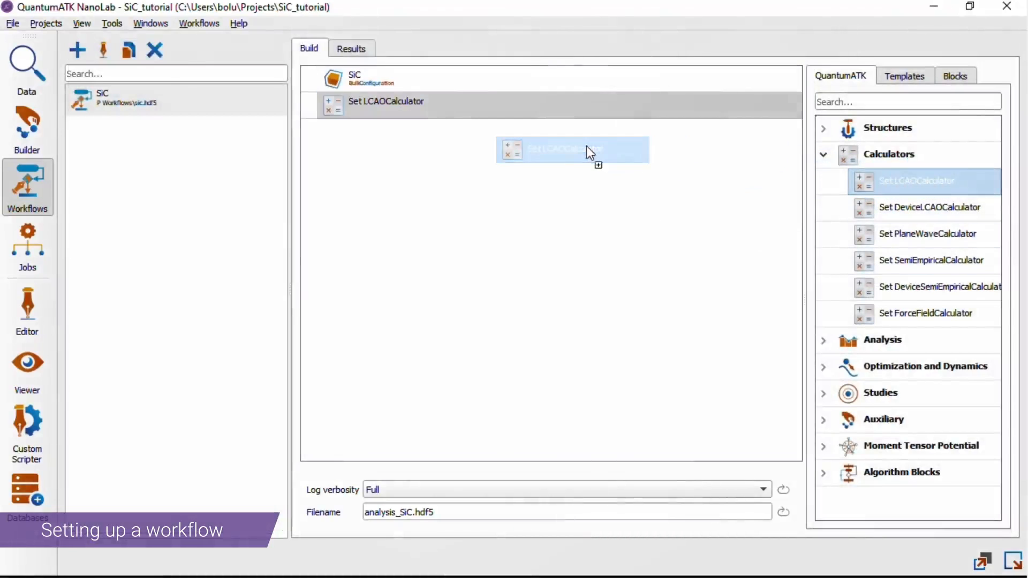
{"action": "double_click", "coordinate": [428, 115]}
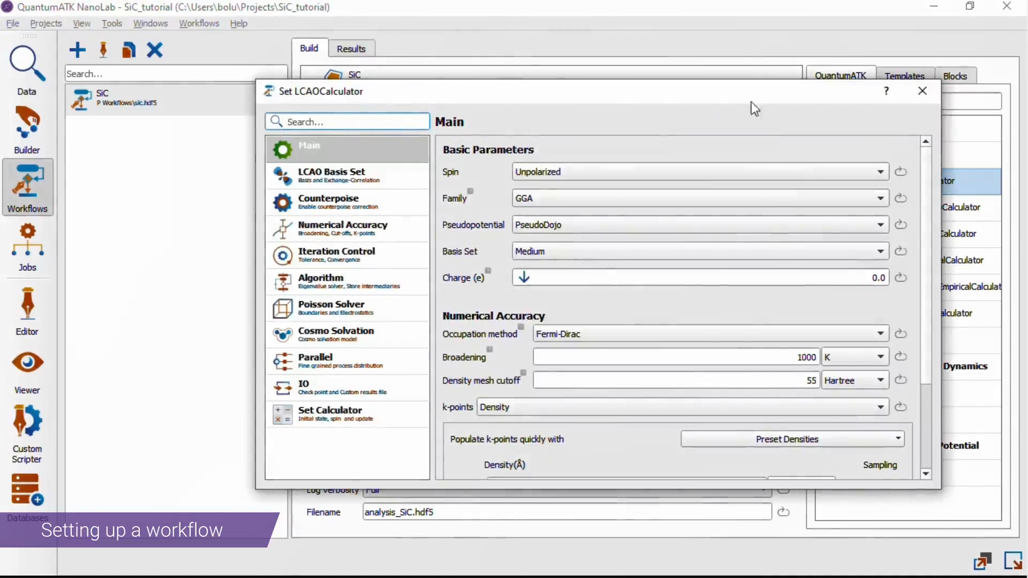
{"action": "left_click", "coordinate": [922, 98]}
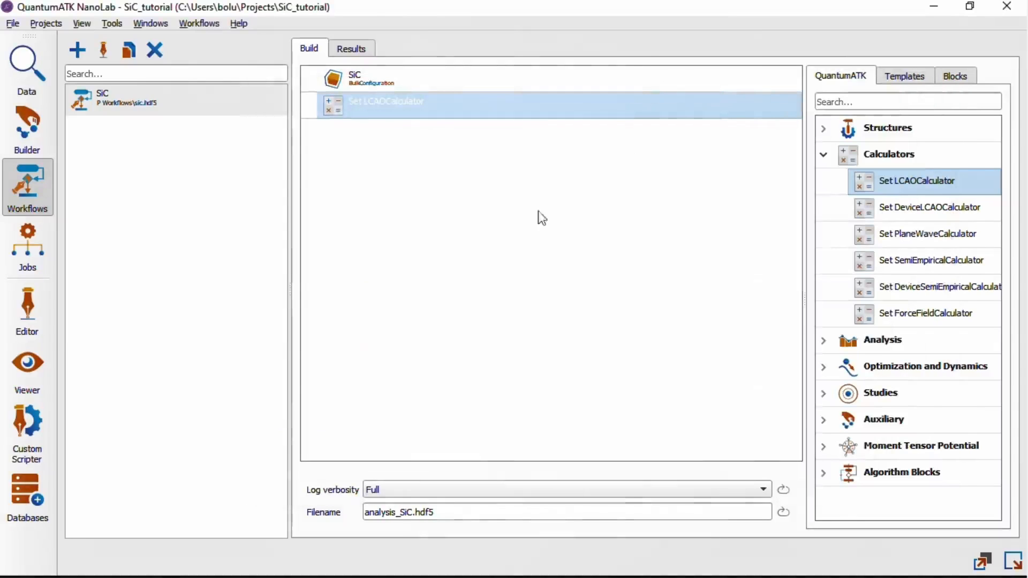
Add a Bandstructure analysis block below the Set LCAOCalculator block
{"action": "left_click", "coordinate": [823, 340]}
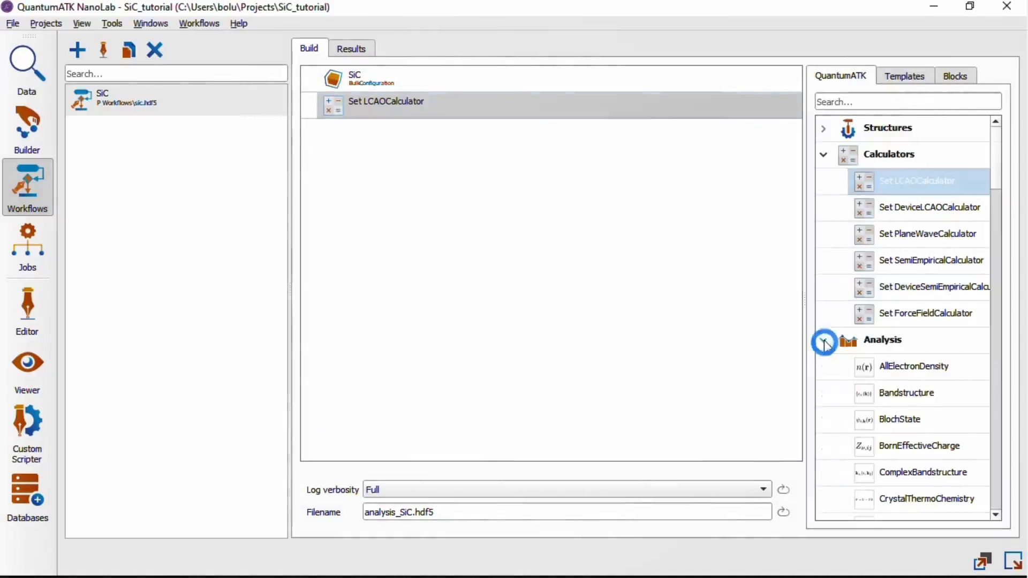
{"action": "left_click_drag", "start_coordinate": [952, 397], "coordinate": [460, 197]}
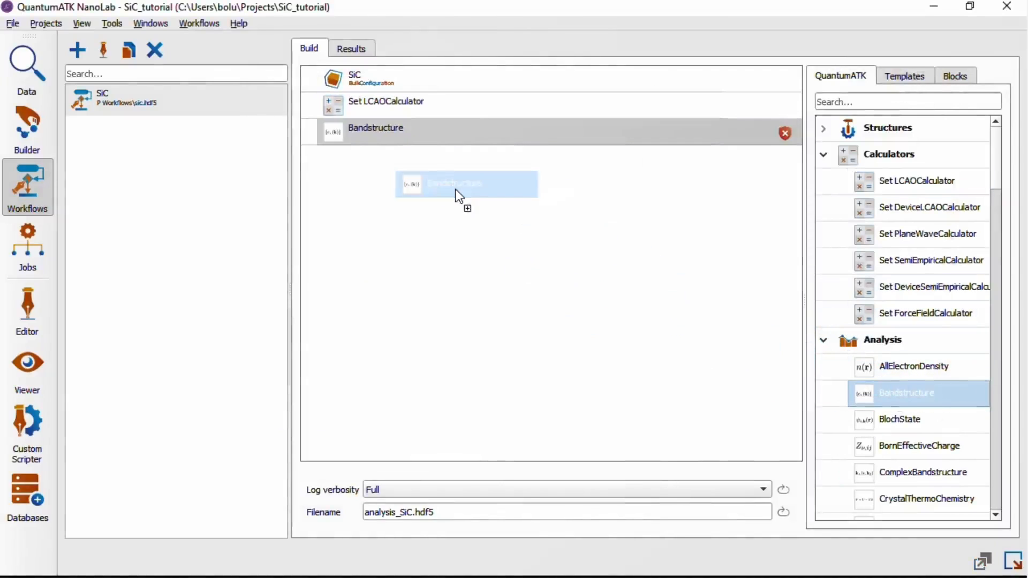
Filter the available blocks by "band" and replace the workflow's Bandstructure block with a newly added one
{"action": "left_click", "coordinate": [912, 98]}
{"action": "type", "text": "band"}
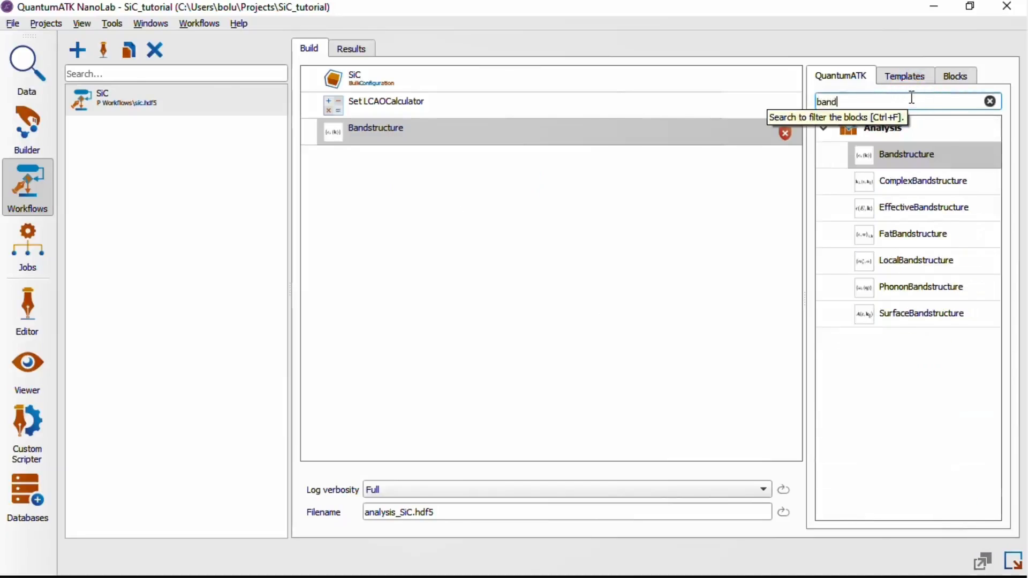
{"action": "right_click", "coordinate": [689, 140]}
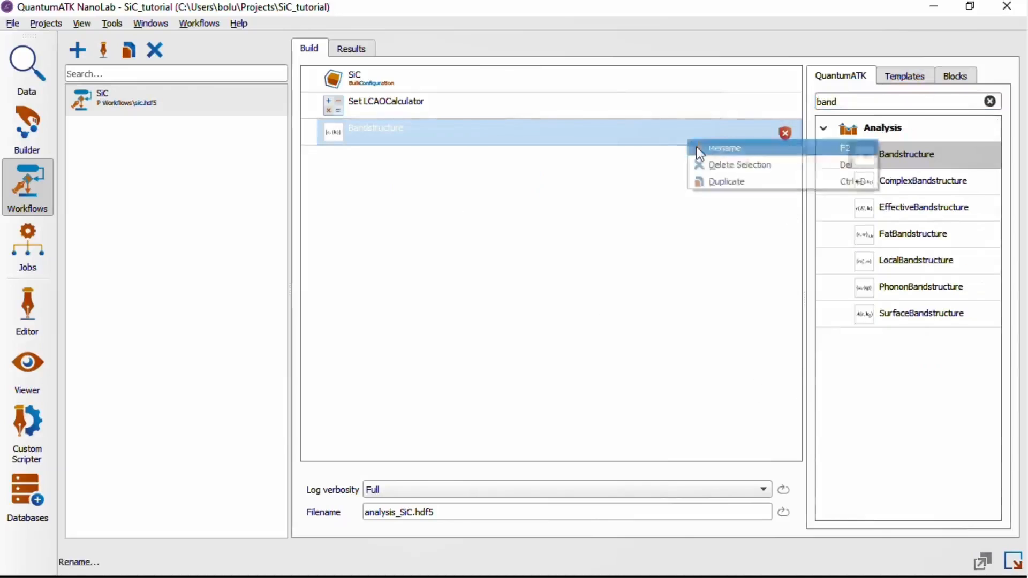
{"action": "left_click", "coordinate": [733, 167]}
{"action": "left_click_drag", "start_coordinate": [900, 154], "coordinate": [486, 156]}
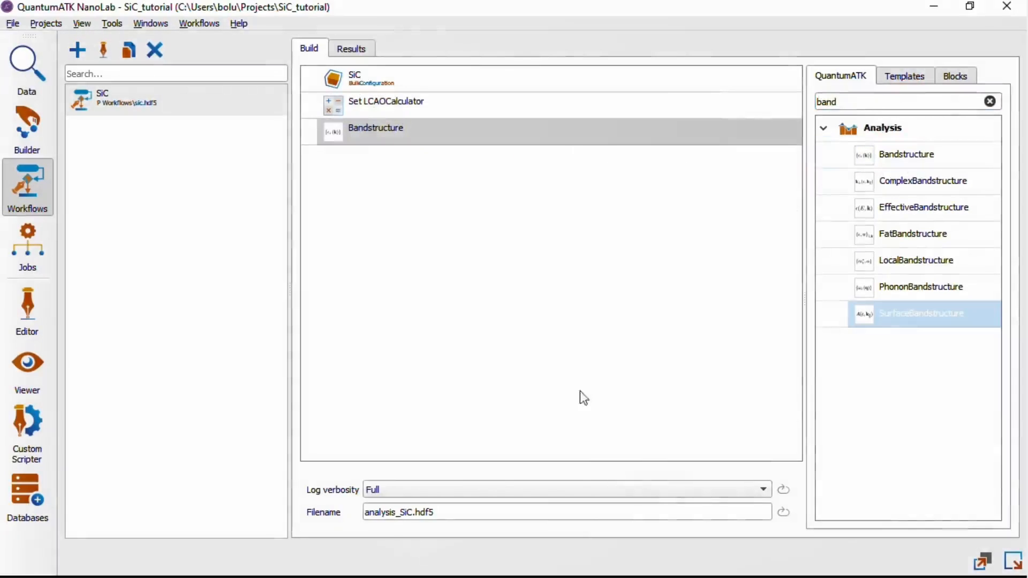
Set the Bandstructure block's points per segment to 25 and close its settings
{"action": "left_click", "coordinate": [377, 137]}
{"action": "double_click", "coordinate": [376, 132]}
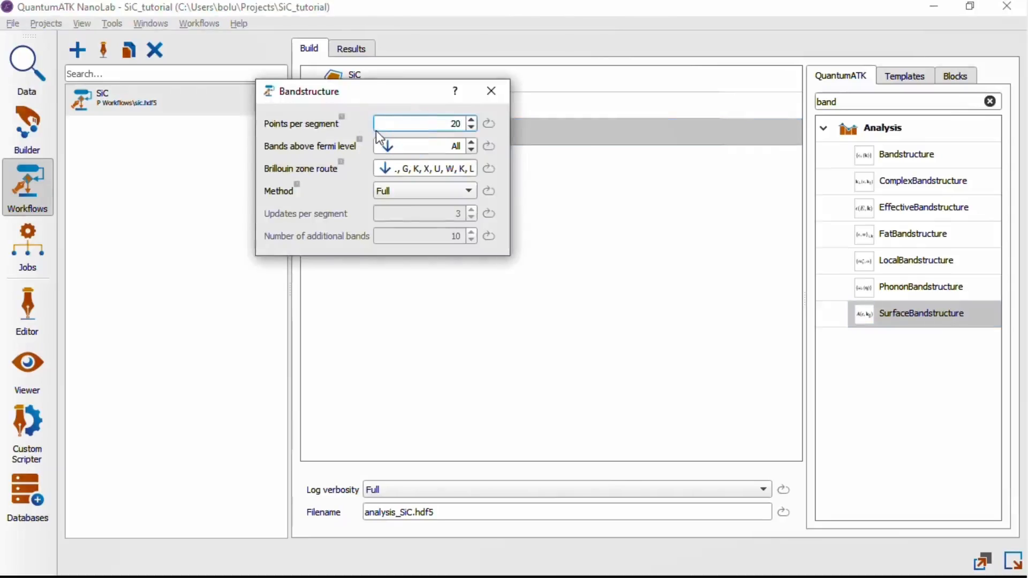
{"action": "left_click_drag", "start_coordinate": [363, 93], "coordinate": [548, 245]}
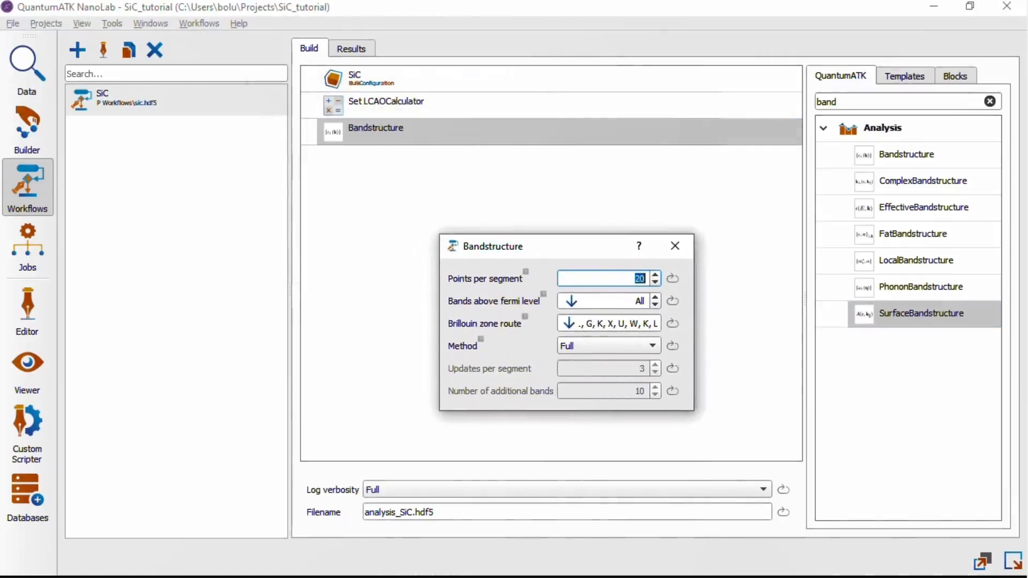
{"action": "type", "text": "25"}
{"action": "key", "text": "Tab"}
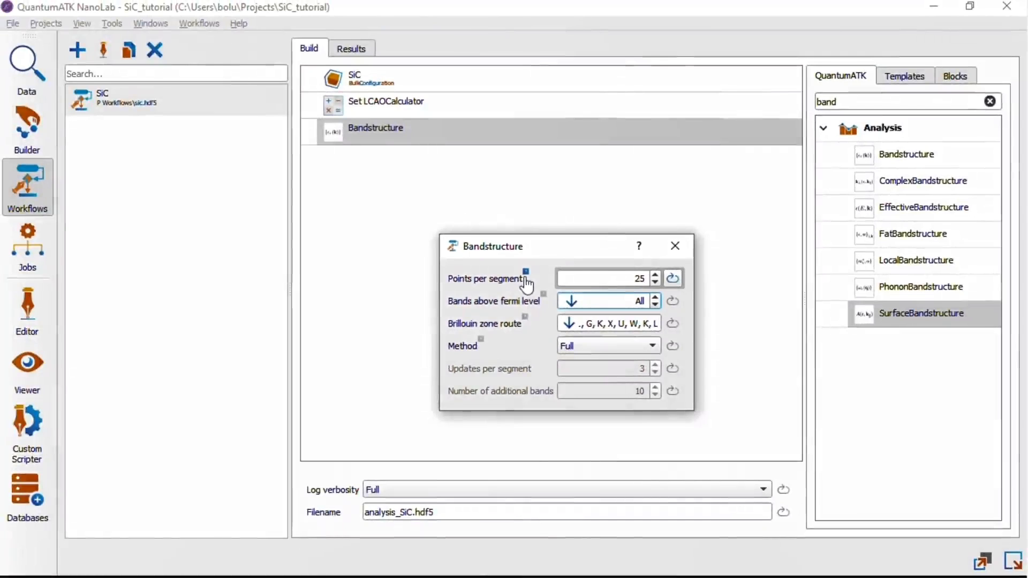
{"action": "mouse_move", "coordinate": [526, 279]}
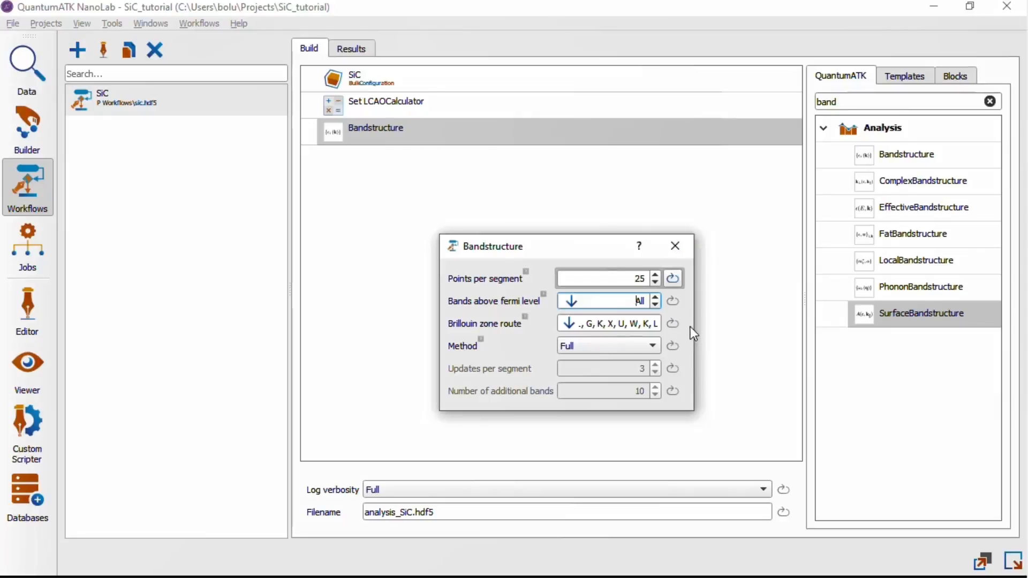
{"action": "left_click", "coordinate": [675, 246]}
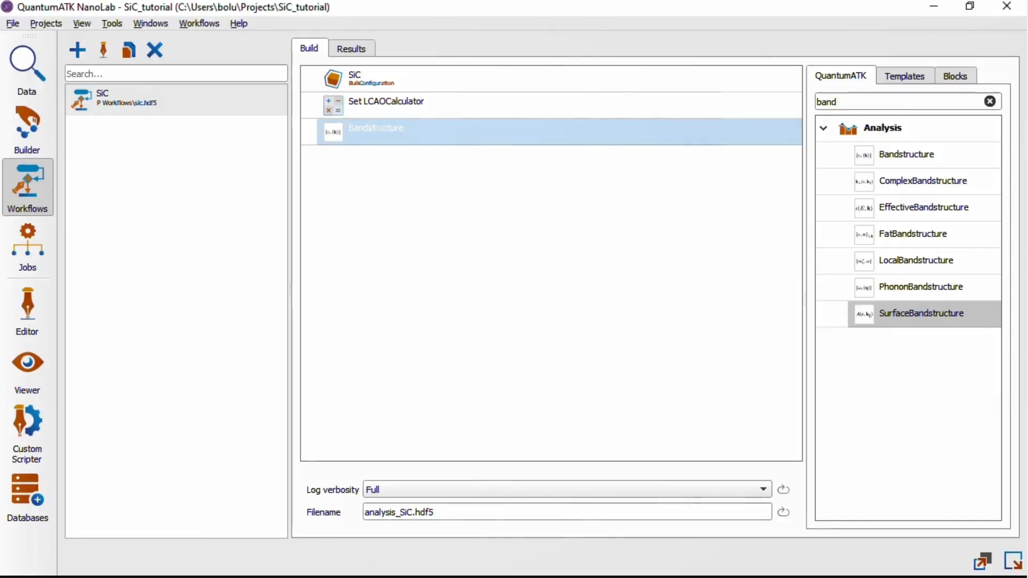
Review the SiC, Set LCAOCalculator and Bandstructure blocks in order and select the SiC workflow
{"action": "left_click", "coordinate": [427, 84]}
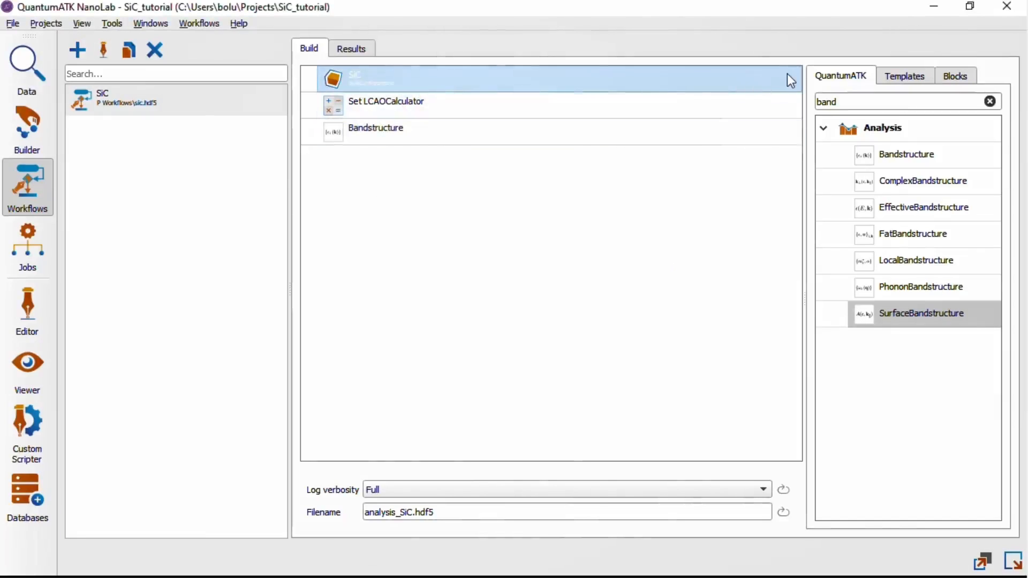
{"action": "left_click", "coordinate": [745, 114]}
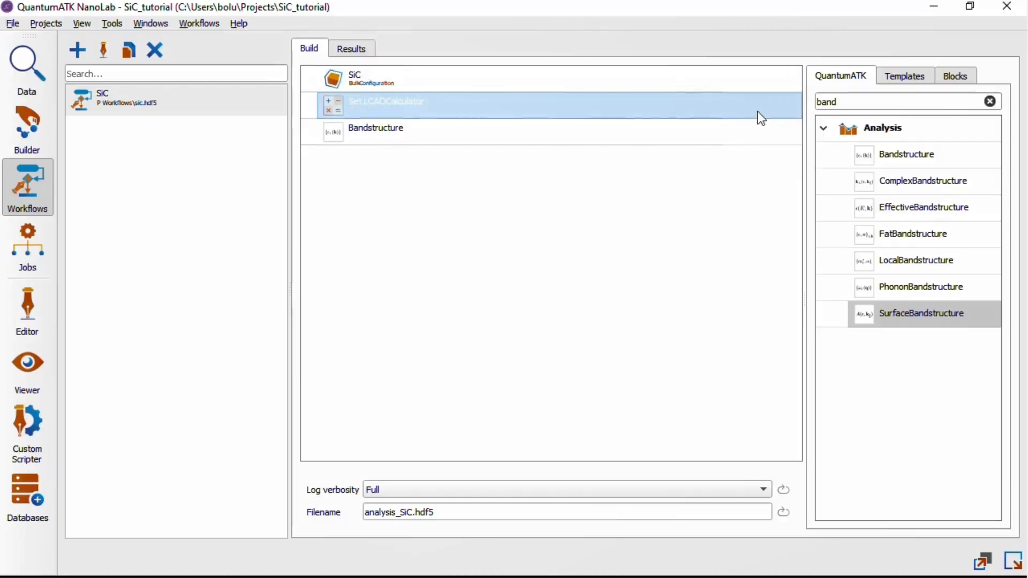
{"action": "left_click", "coordinate": [747, 137]}
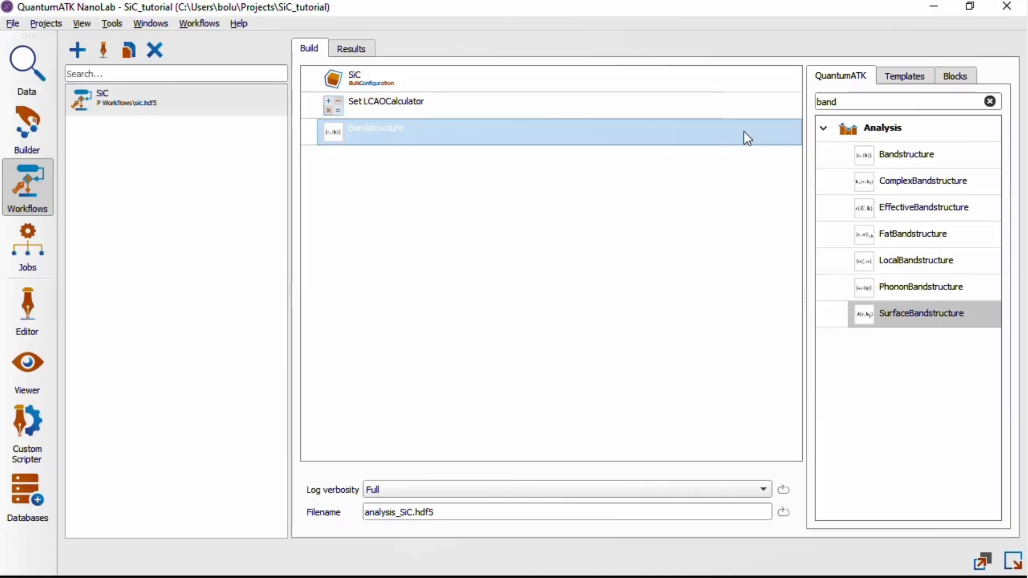
{"action": "left_click", "coordinate": [166, 94]}
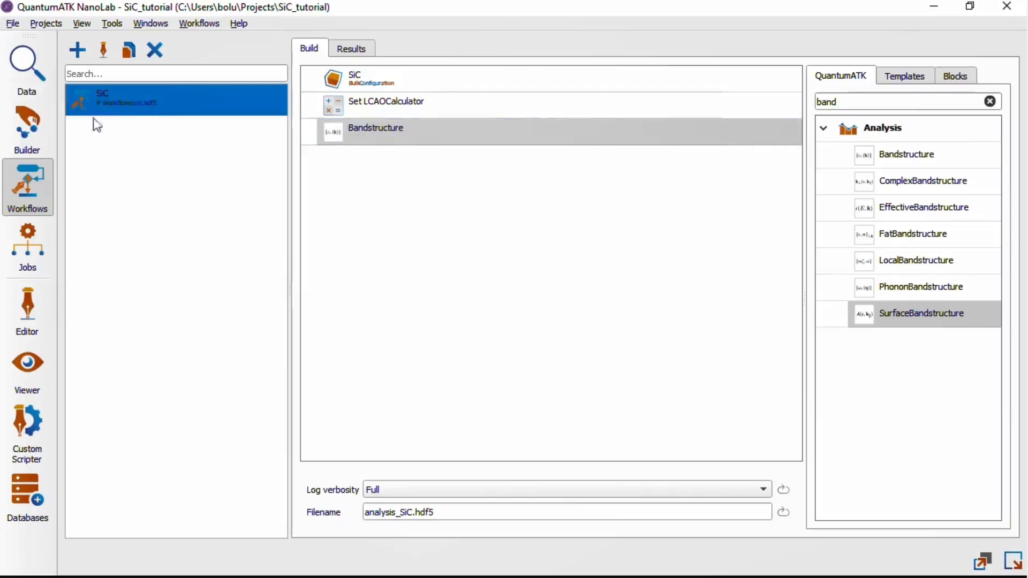
Check the saved SiC workflow among the project's data entries and return to its block list
{"action": "left_click", "coordinate": [22, 67]}
{"action": "left_click", "coordinate": [431, 142]}
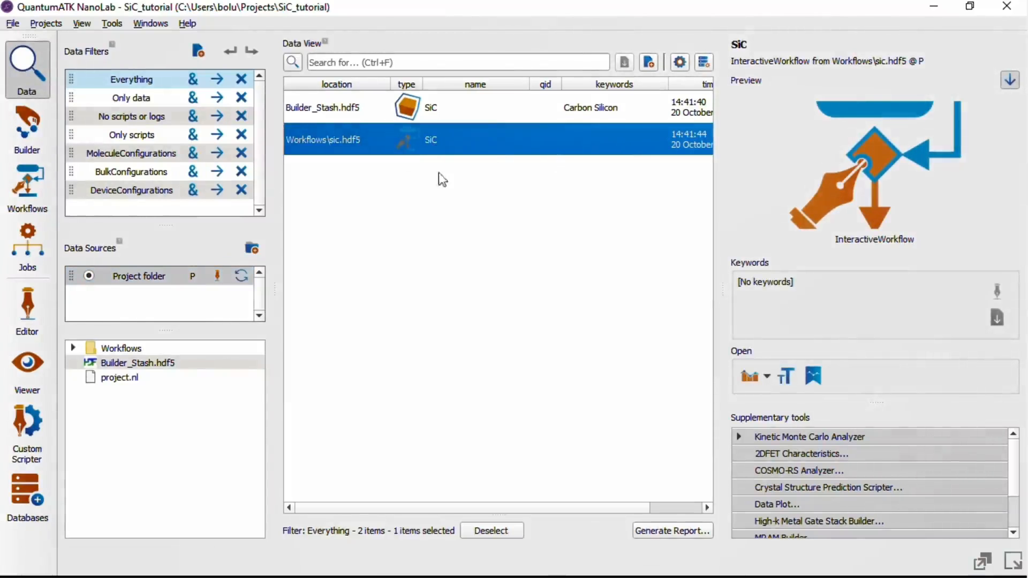
{"action": "left_click", "coordinate": [14, 194]}
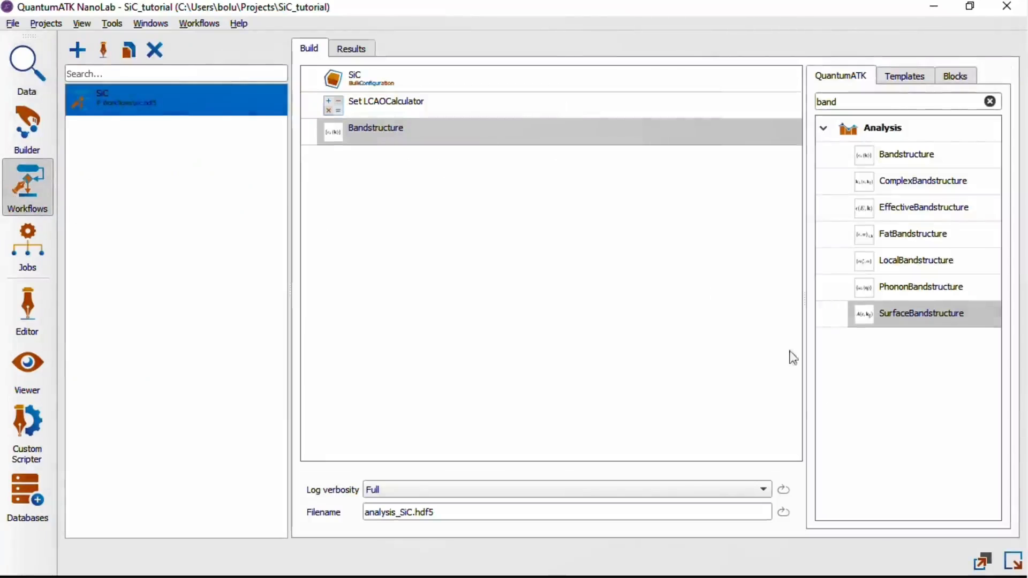
Send the SiC workflow to the job manager as a script with minimal detail, saving analysis_SiC.py in the SiC_tutorial folder
{"action": "left_click", "coordinate": [1013, 561]}
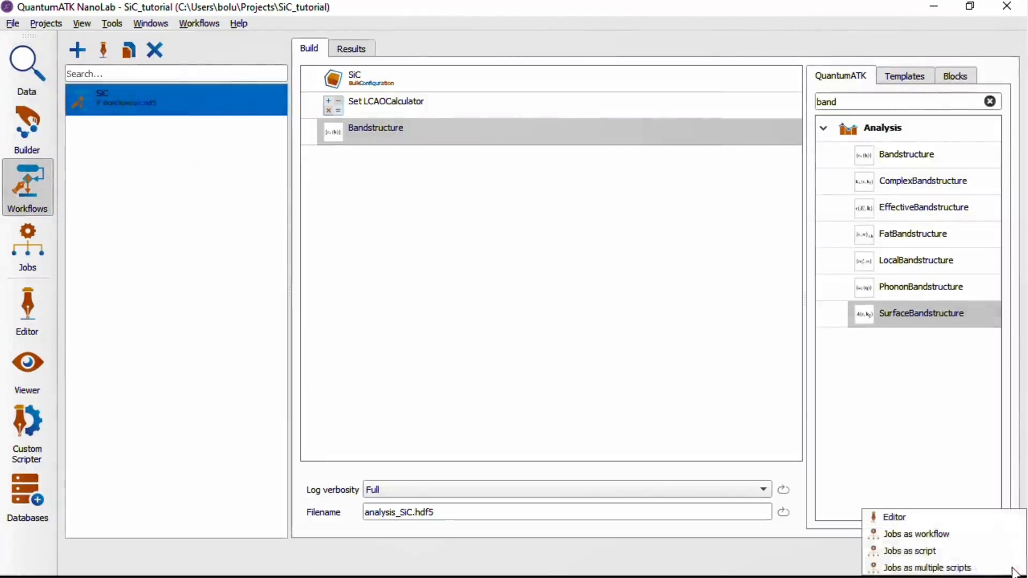
{"action": "left_click", "coordinate": [981, 561]}
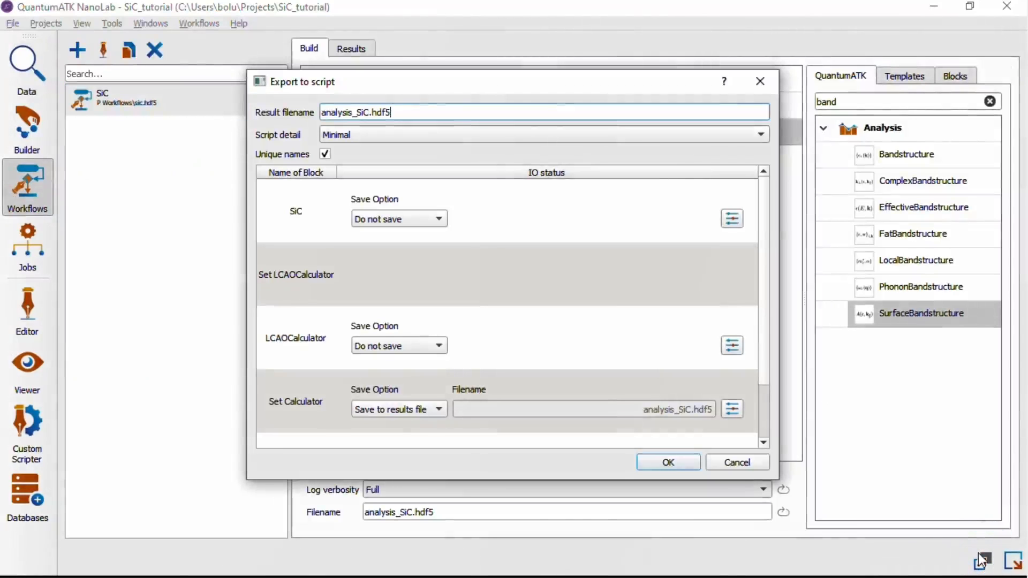
{"action": "left_click_drag", "start_coordinate": [435, 113], "coordinate": [322, 114]}
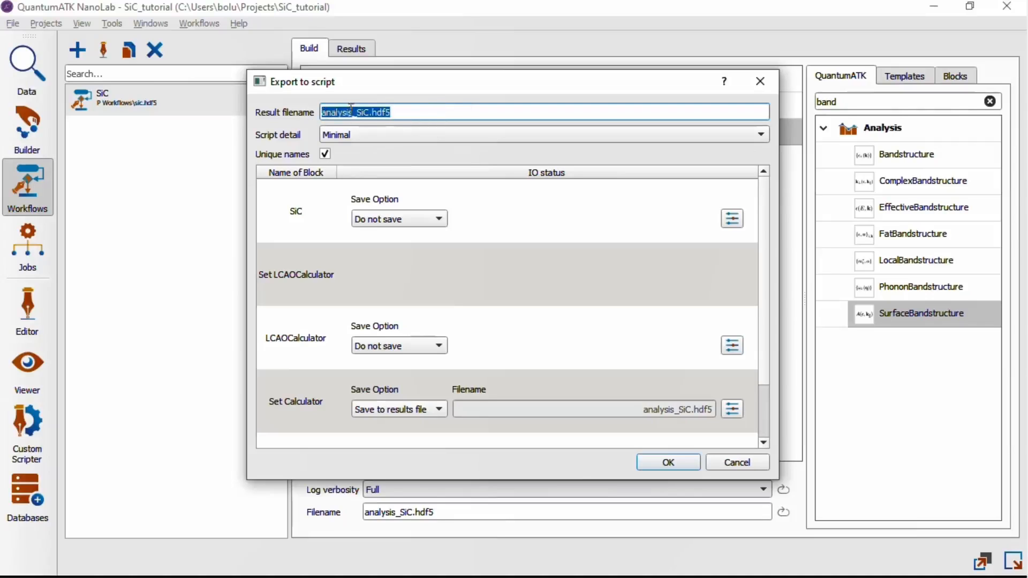
{"action": "left_click", "coordinate": [456, 115]}
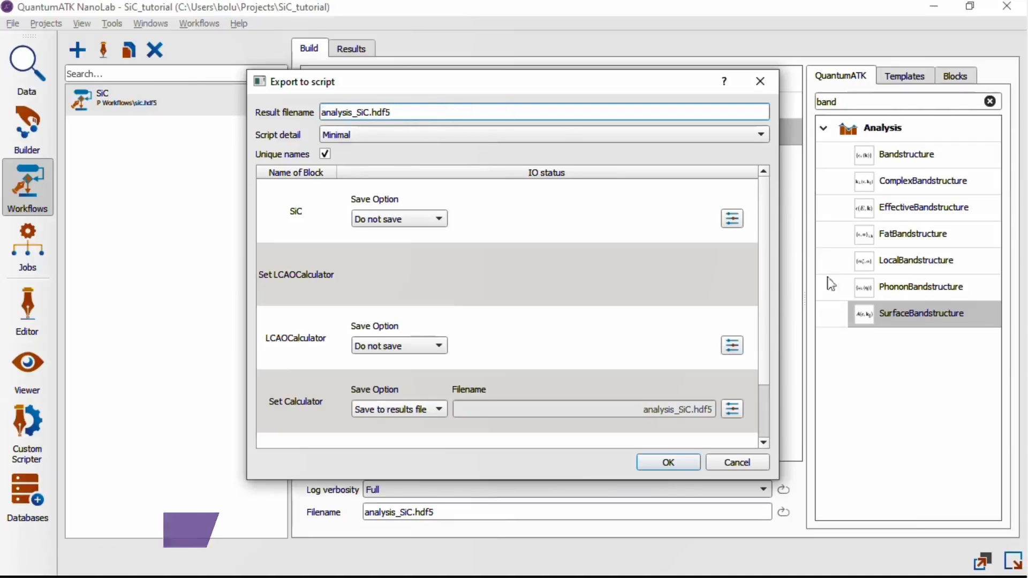
{"action": "left_click", "coordinate": [681, 468]}
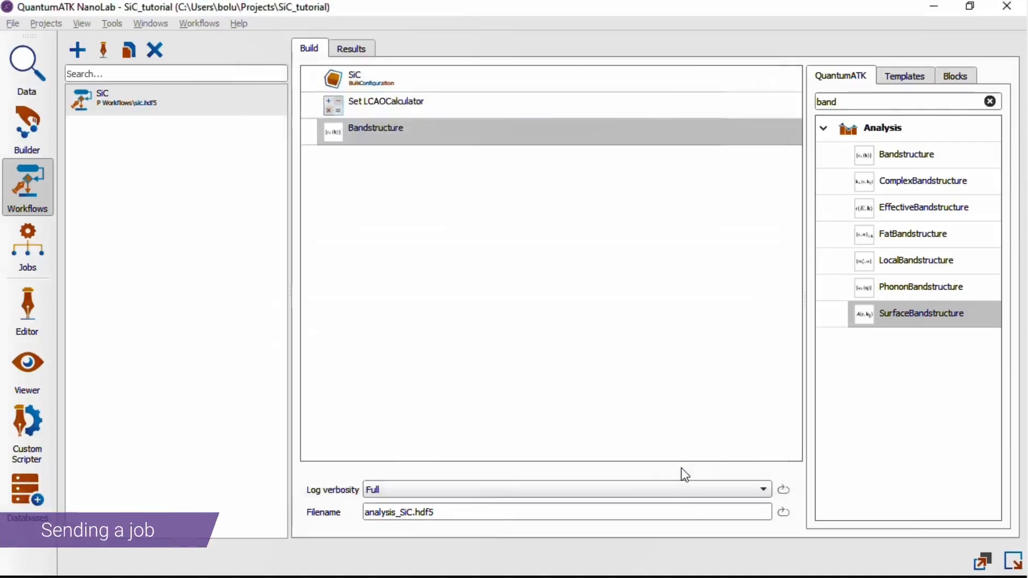
{"action": "double_click", "coordinate": [305, 113]}
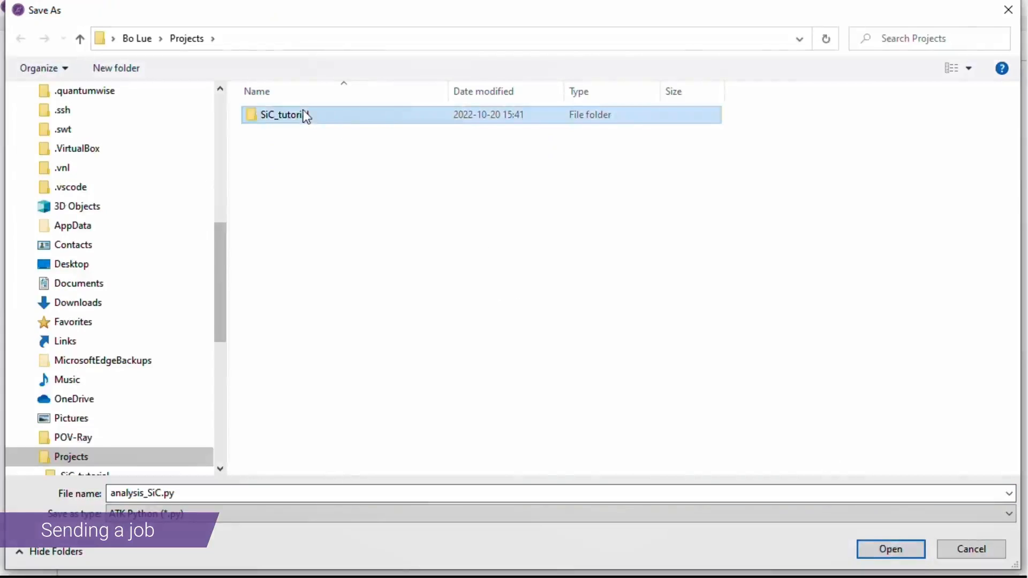
{"action": "left_click", "coordinate": [888, 551]}
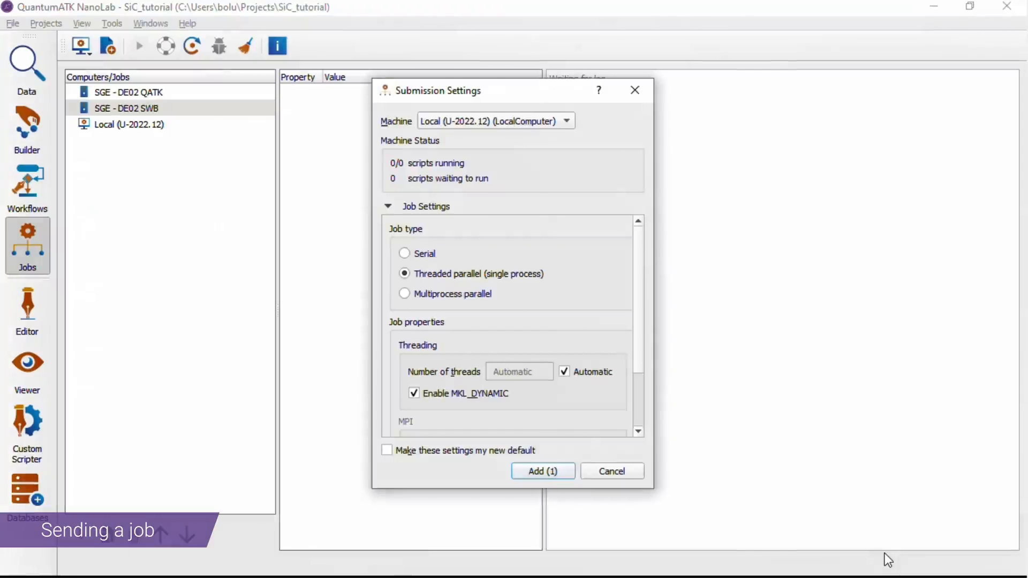
Add the analysis_SiC job to the Local (U-2022.12) machine as a threaded parallel, single-process job
{"action": "left_click", "coordinate": [567, 118]}
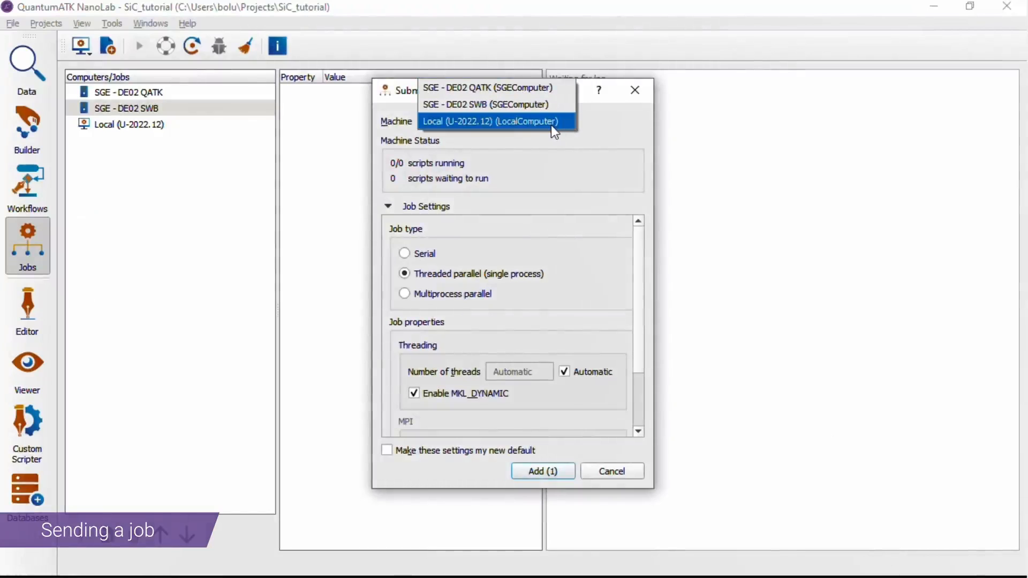
{"action": "left_click", "coordinate": [551, 124]}
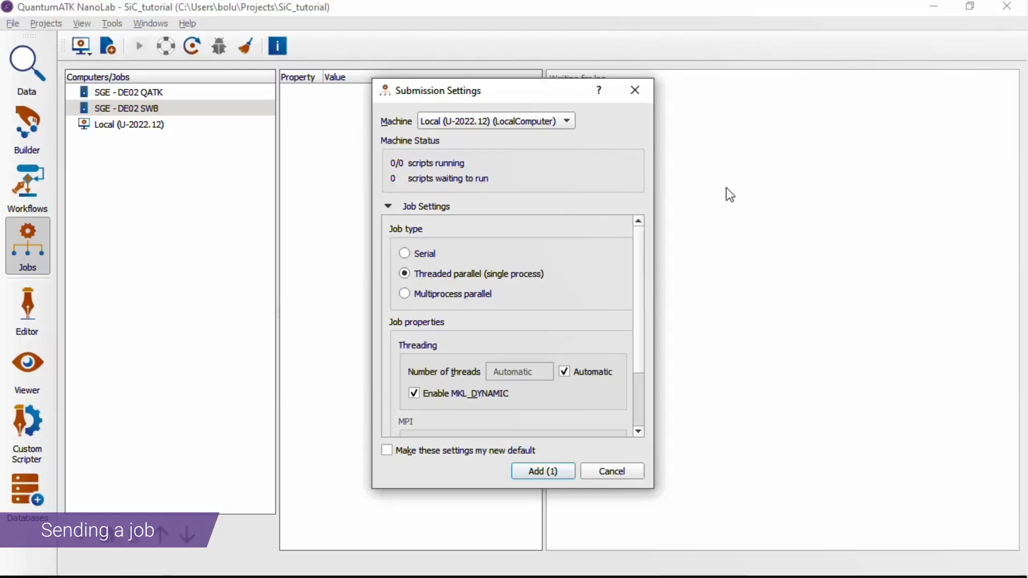
{"action": "left_click", "coordinate": [537, 472]}
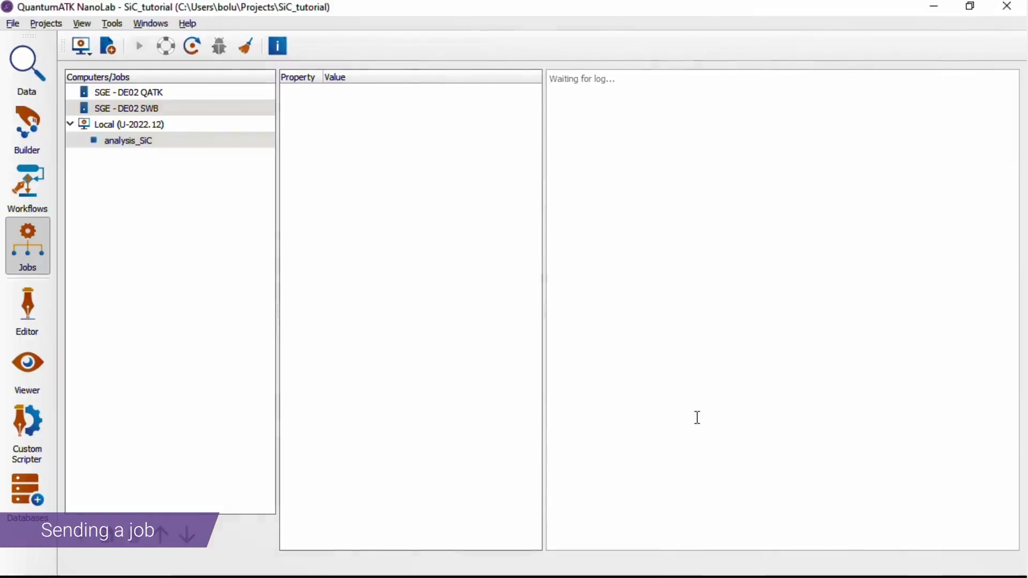
{"action": "left_click", "coordinate": [89, 51]}
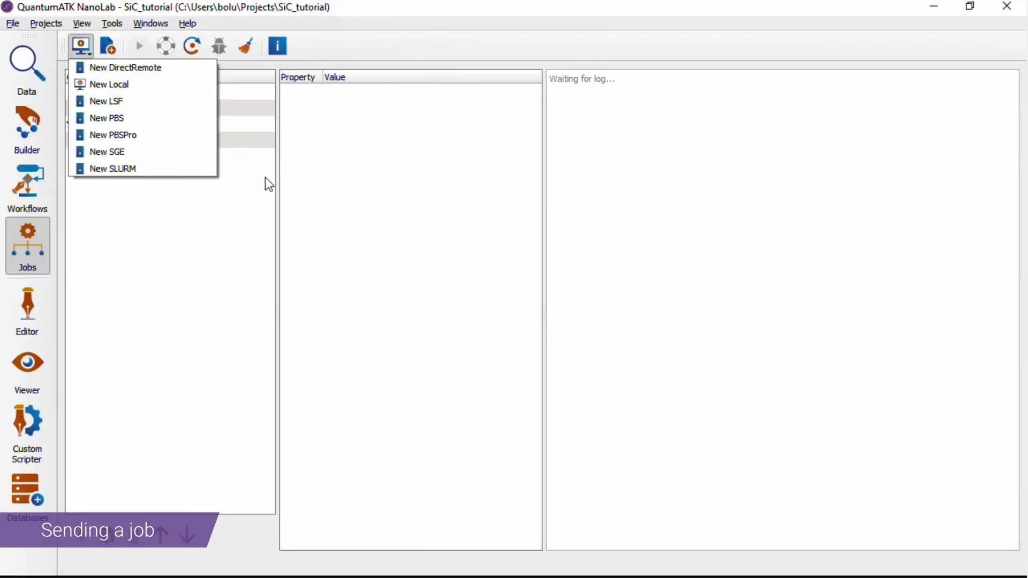
{"action": "left_click", "coordinate": [225, 239]}
Run the analysis_SiC job on the local machine and check its state once the log is complete
{"action": "left_click", "coordinate": [133, 148]}
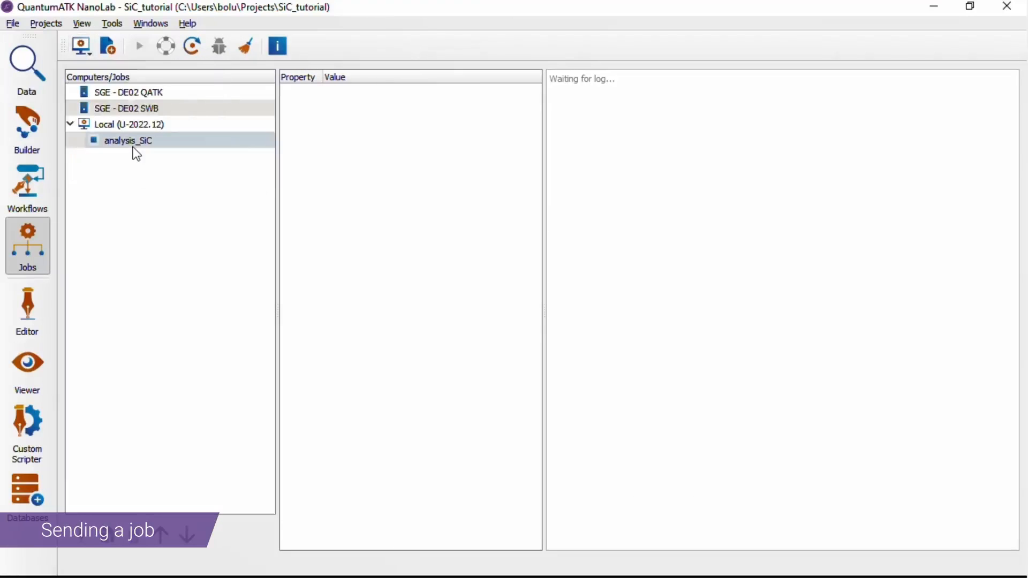
{"action": "left_click", "coordinate": [133, 147]}
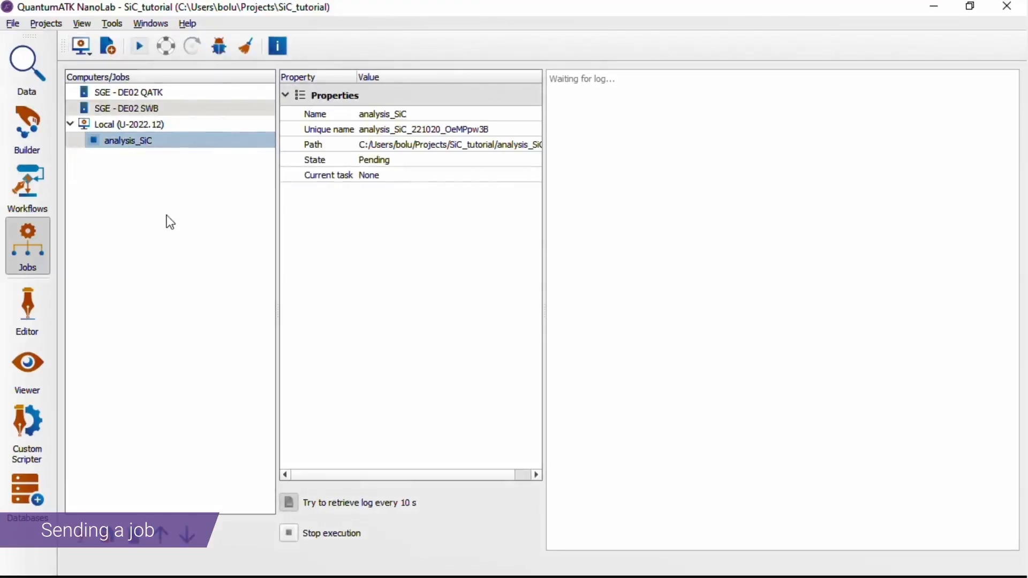
{"action": "left_click", "coordinate": [140, 46]}
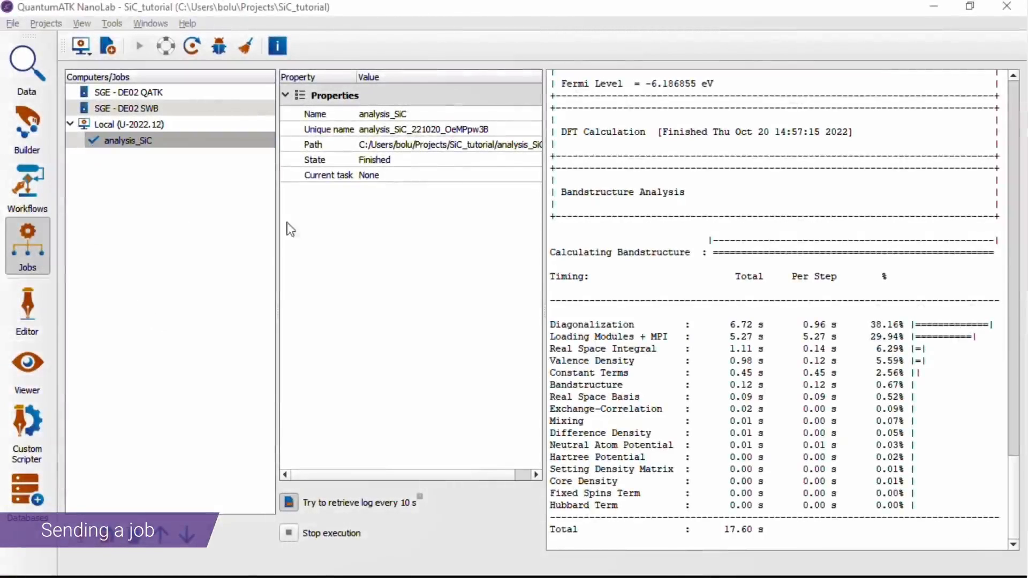
{"action": "left_click", "coordinate": [408, 166]}
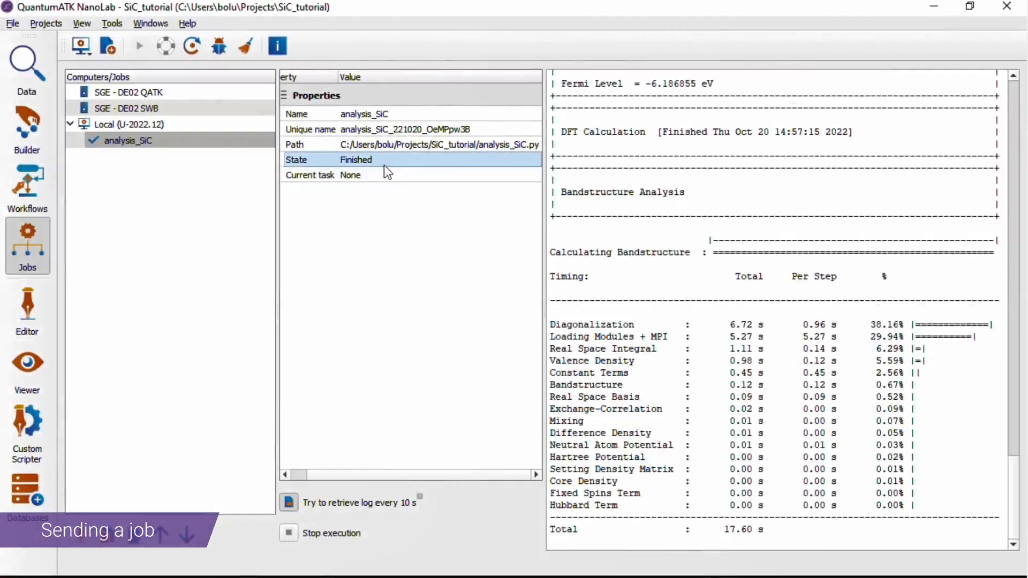
Open the Bandstructure_0 result from analysis_SiC.hdf5 in the Bandstructure Analyzer
{"action": "left_click", "coordinate": [35, 72]}
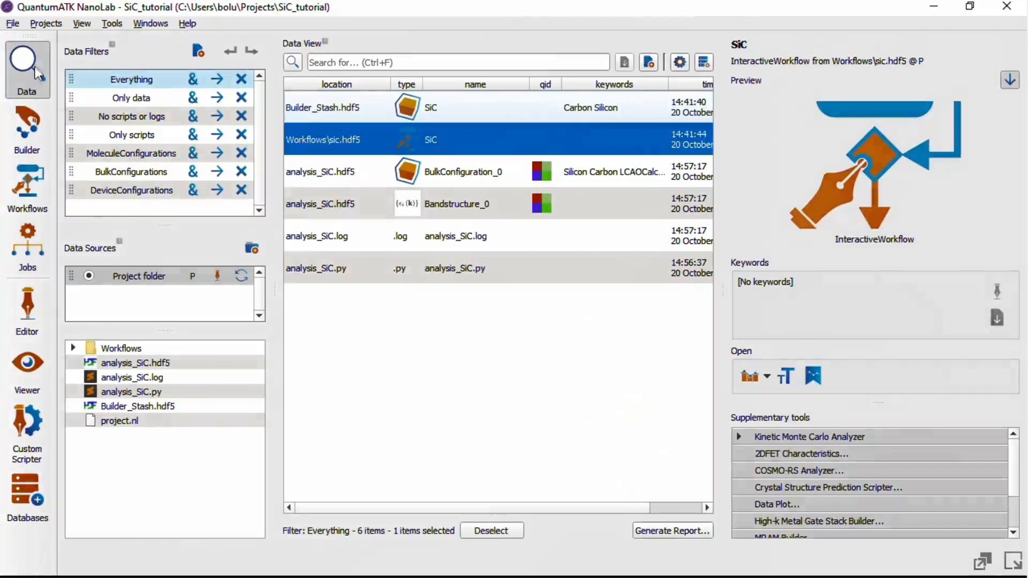
{"action": "left_click", "coordinate": [458, 210]}
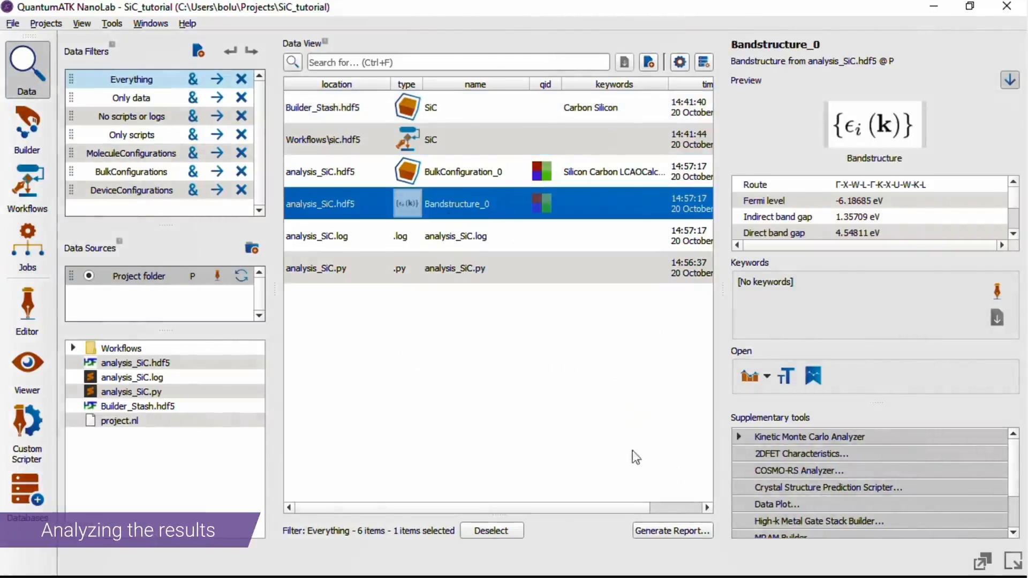
{"action": "right_click", "coordinate": [497, 197]}
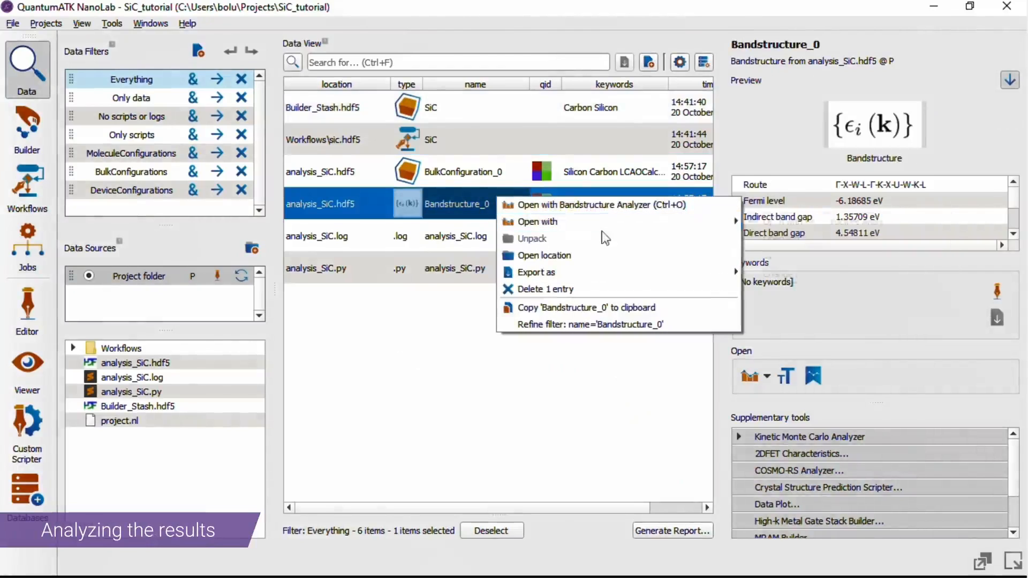
{"action": "mouse_move", "coordinate": [635, 228]}
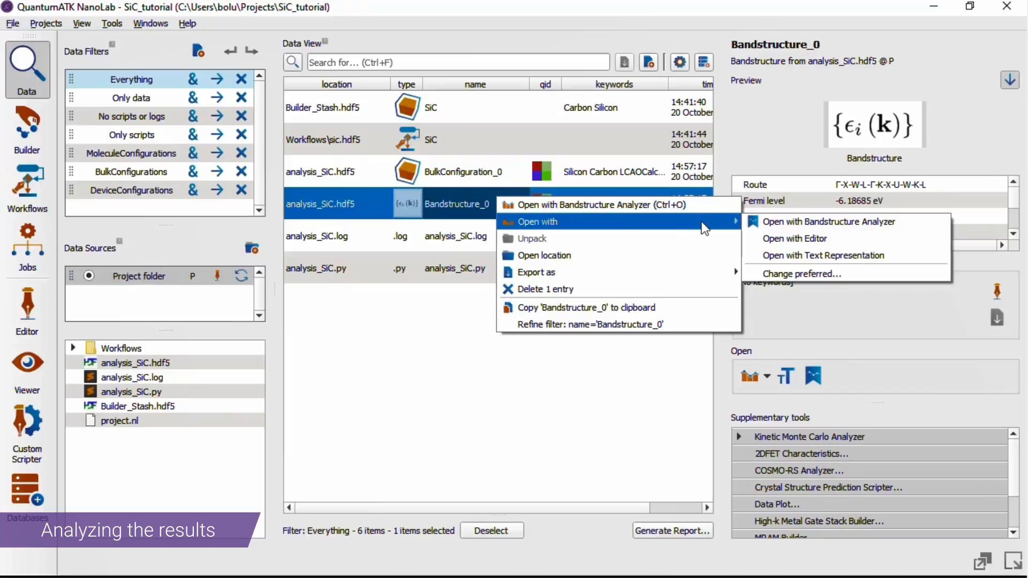
{"action": "left_click", "coordinate": [414, 385]}
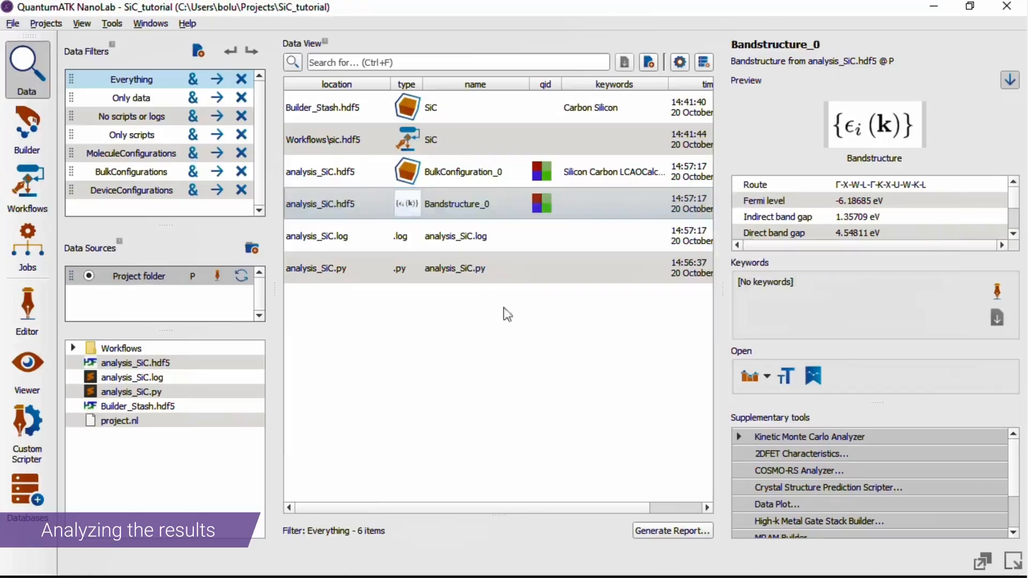
{"action": "double_click", "coordinate": [463, 205]}
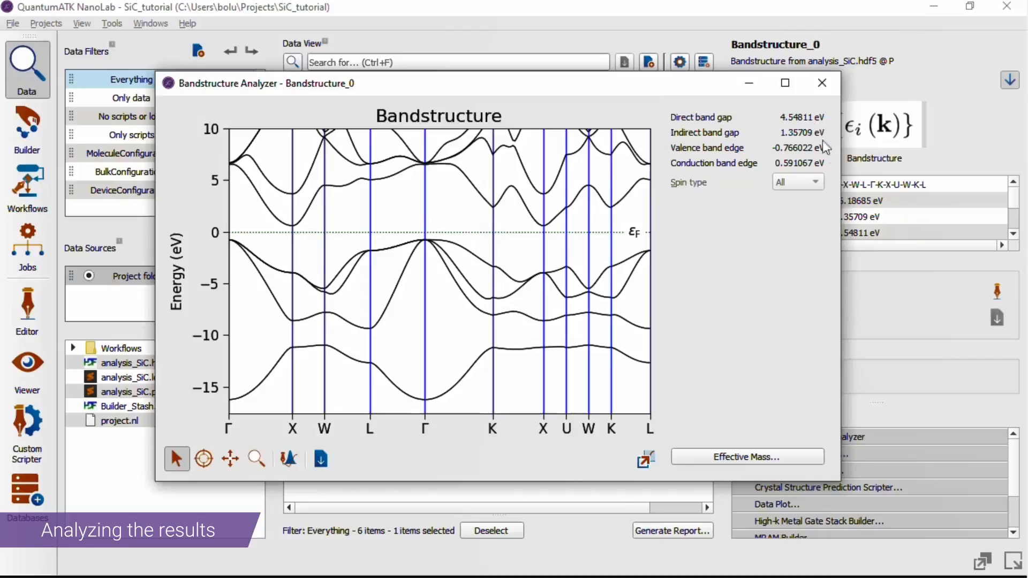
Add a vertical measurement to the band structure plot, spanning the valence and conduction bands at the X point between K and U
{"action": "mouse_move", "coordinate": [468, 317]}
{"action": "right_click", "coordinate": [468, 205]}
{"action": "mouse_move", "coordinate": [610, 244]}
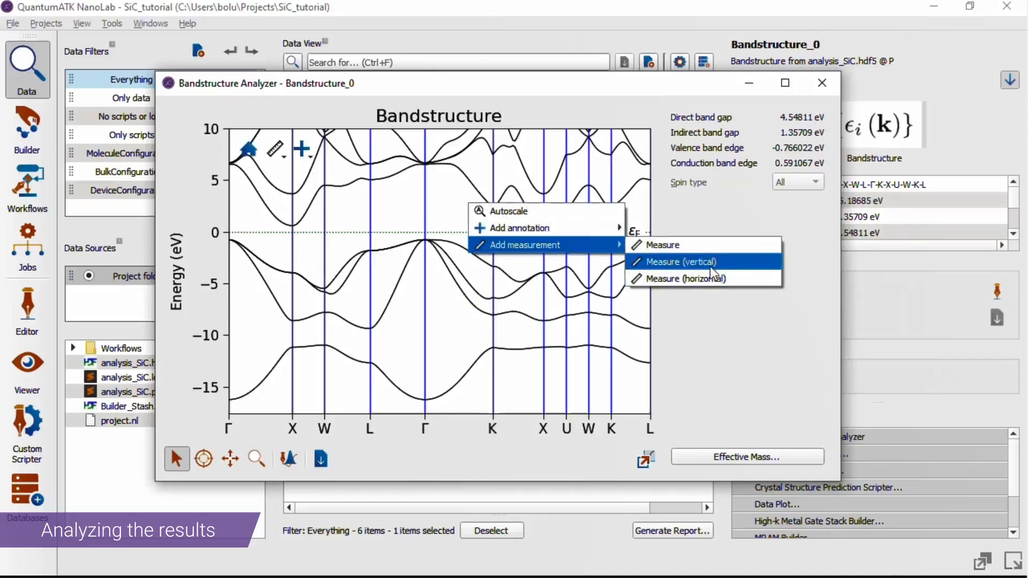
{"action": "left_click", "coordinate": [669, 262]}
{"action": "left_click_drag", "start_coordinate": [559, 167], "coordinate": [424, 165]}
{"action": "left_click_drag", "start_coordinate": [468, 204], "coordinate": [544, 271]}
{"action": "left_click_drag", "start_coordinate": [554, 230], "coordinate": [549, 236]}
{"action": "scroll", "coordinate": [601, 262], "scroll_direction": "up", "scroll_amount": 3}
{"action": "left_click", "coordinate": [602, 262]}
Pan and zoom the band structure plot to frame the vertical measurement at X around the Fermi level
{"action": "left_click", "coordinate": [230, 461]}
{"action": "left_click_drag", "start_coordinate": [562, 250], "coordinate": [311, 308]}
{"action": "scroll", "coordinate": [332, 313], "scroll_direction": "up", "scroll_amount": 2}
{"action": "left_click_drag", "start_coordinate": [375, 323], "coordinate": [437, 325]}
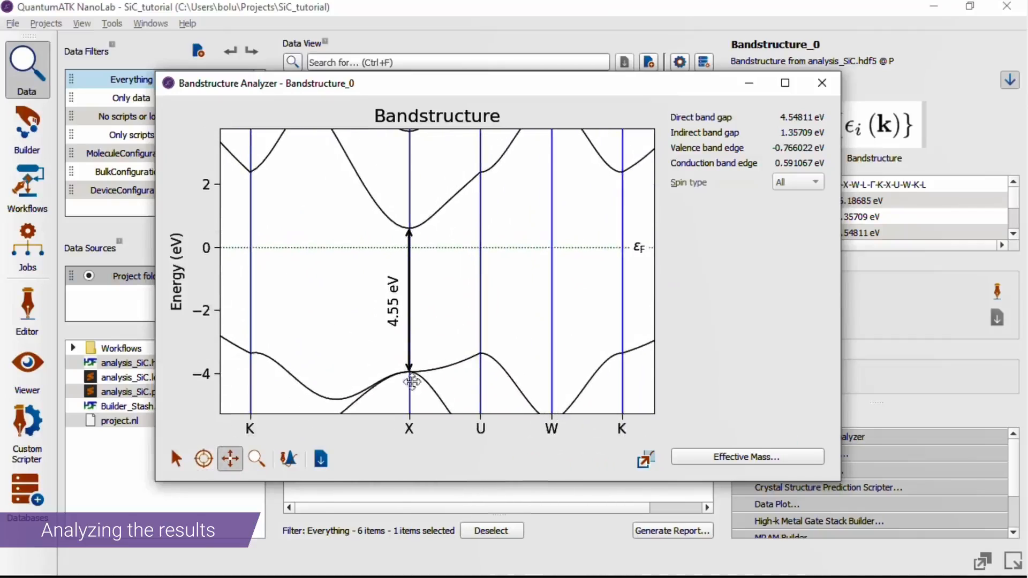
Export the plot as a Tagged Image File Format image named SiC_bandstructure in the SiC_tutorial folder and select the saved file in the project data
{"action": "left_click", "coordinate": [321, 459]}
{"action": "left_click", "coordinate": [230, 514]}
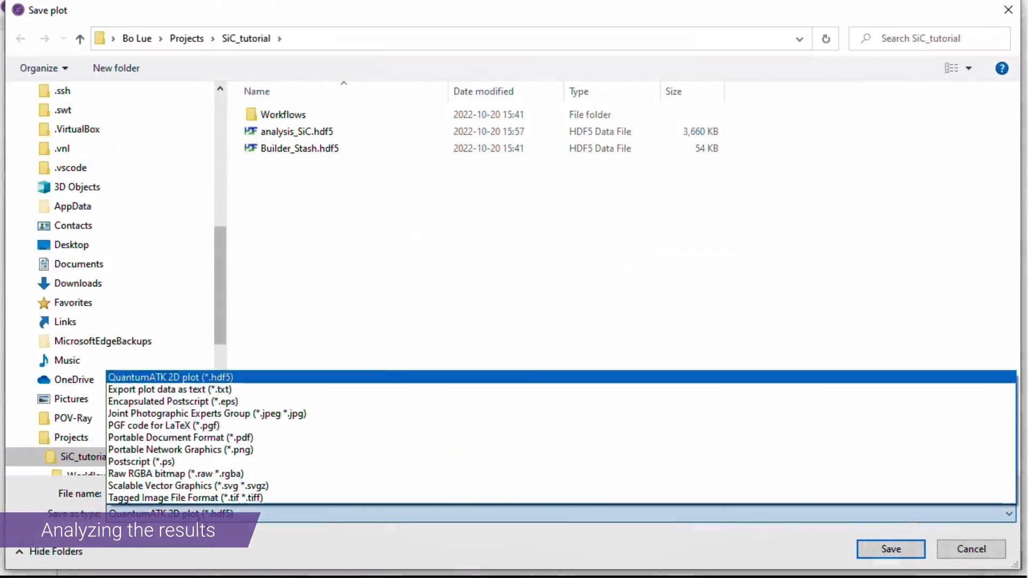
{"action": "left_click", "coordinate": [194, 499]}
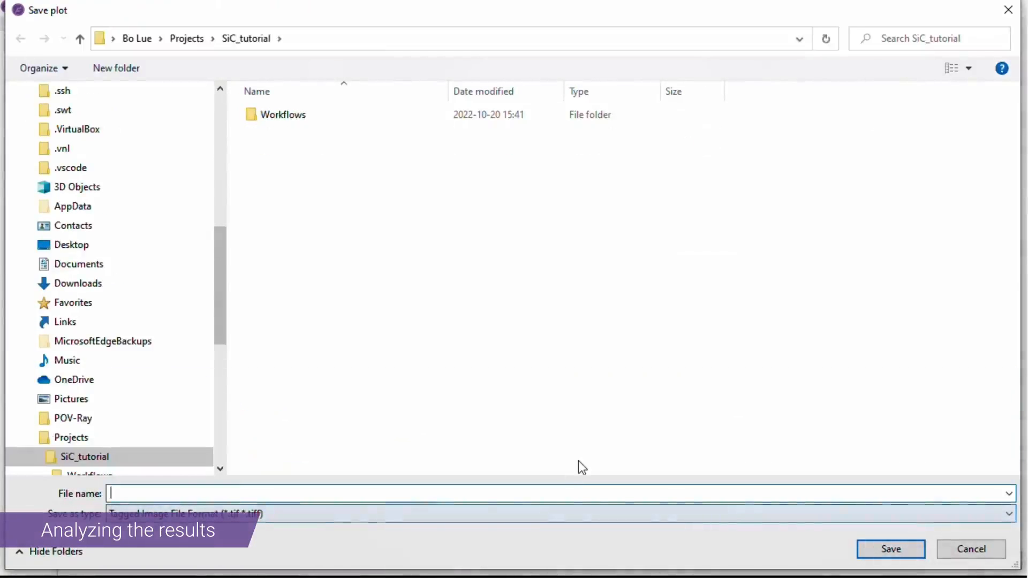
{"action": "type", "text": "SiC_band"}
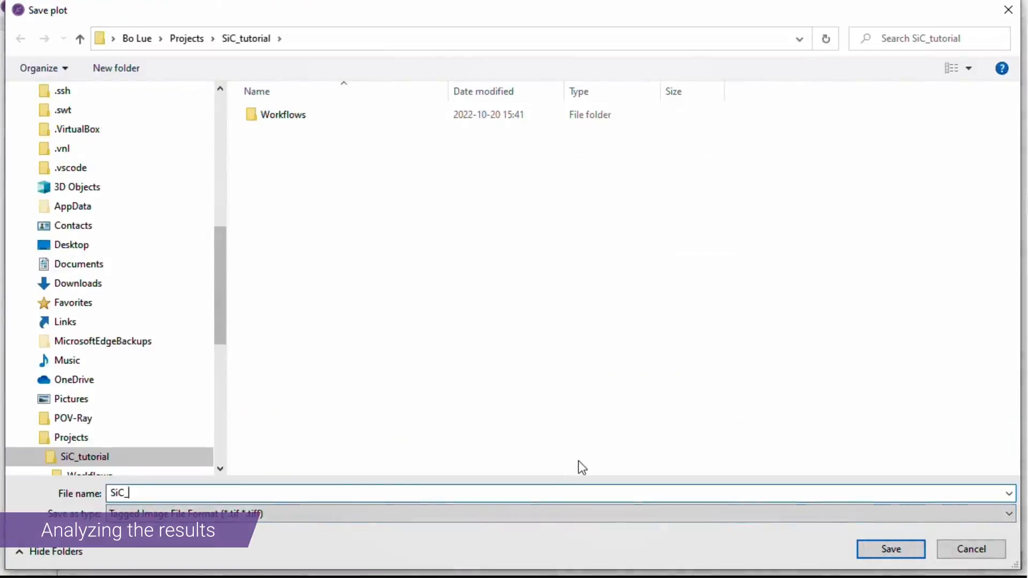
{"action": "type", "text": "structure"}
{"action": "left_click", "coordinate": [890, 549]}
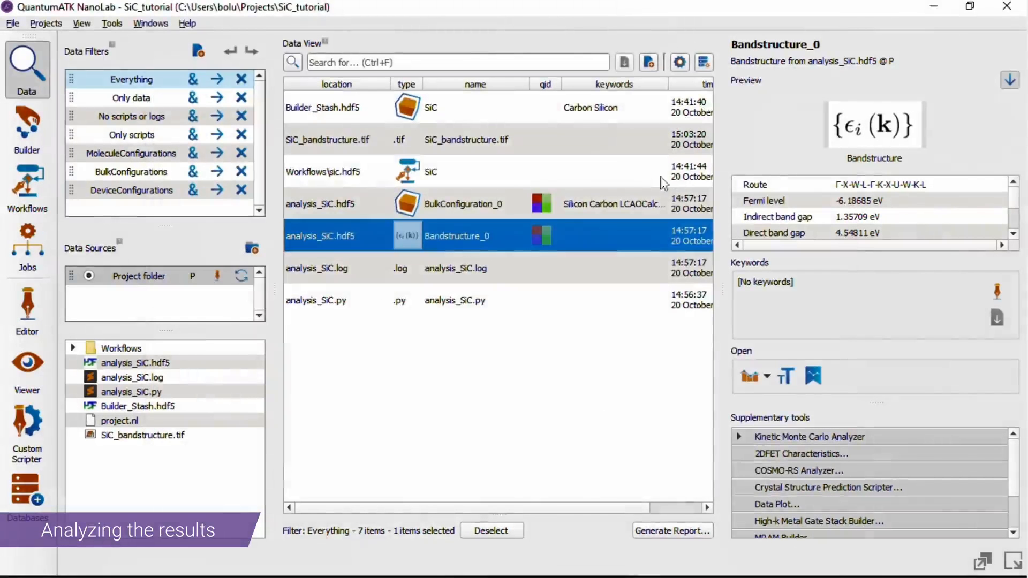
{"action": "left_click", "coordinate": [563, 133]}
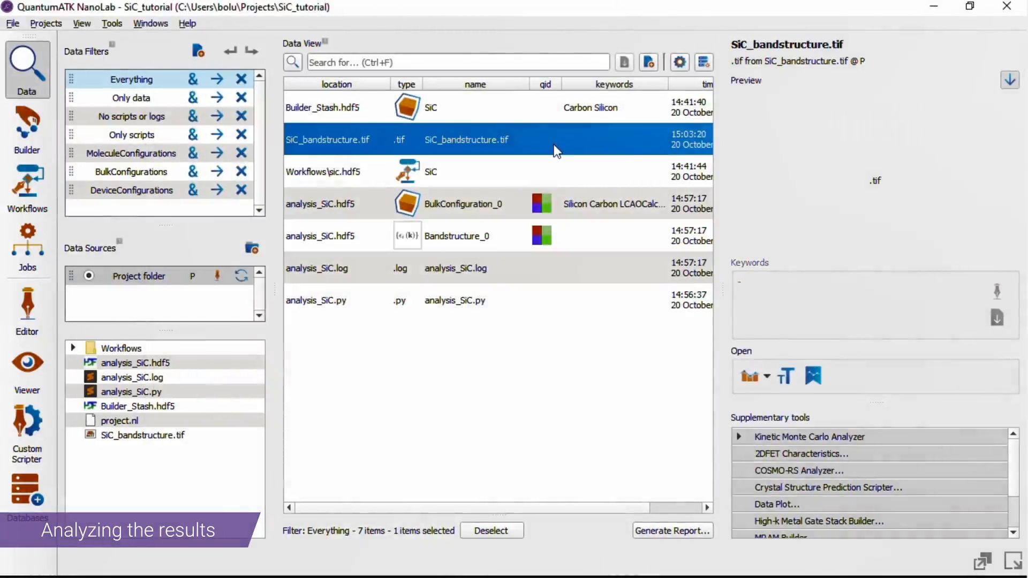